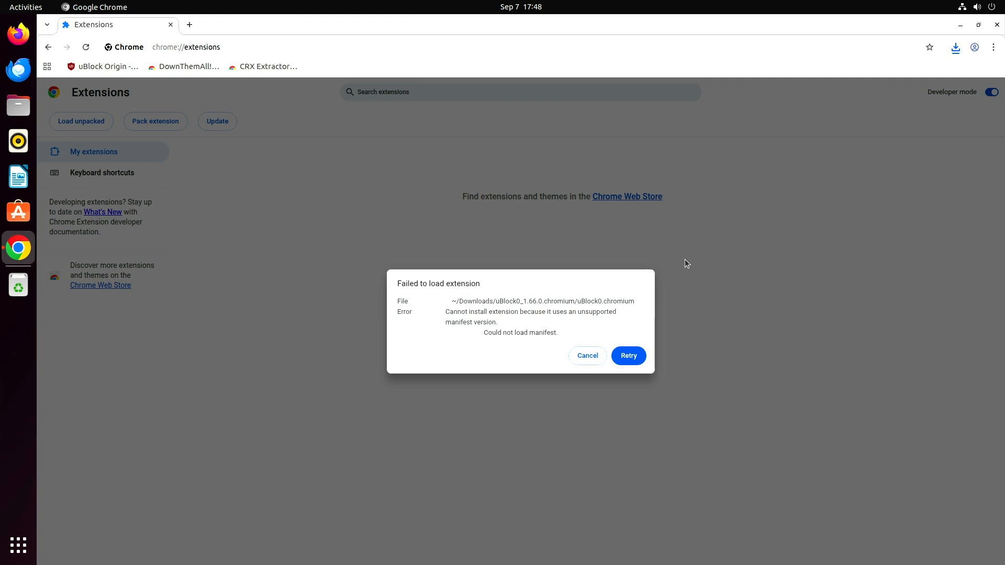
Dismiss the extension load error and open the About Google Chrome page to check the browser version
{"action": "left_click", "coordinate": [588, 356]}
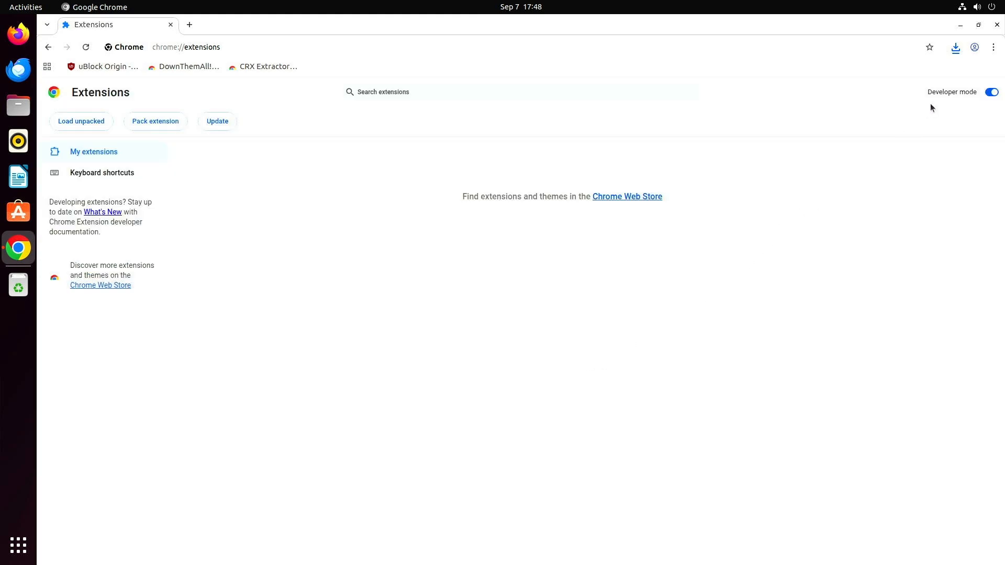
{"action": "left_click", "coordinate": [994, 47]}
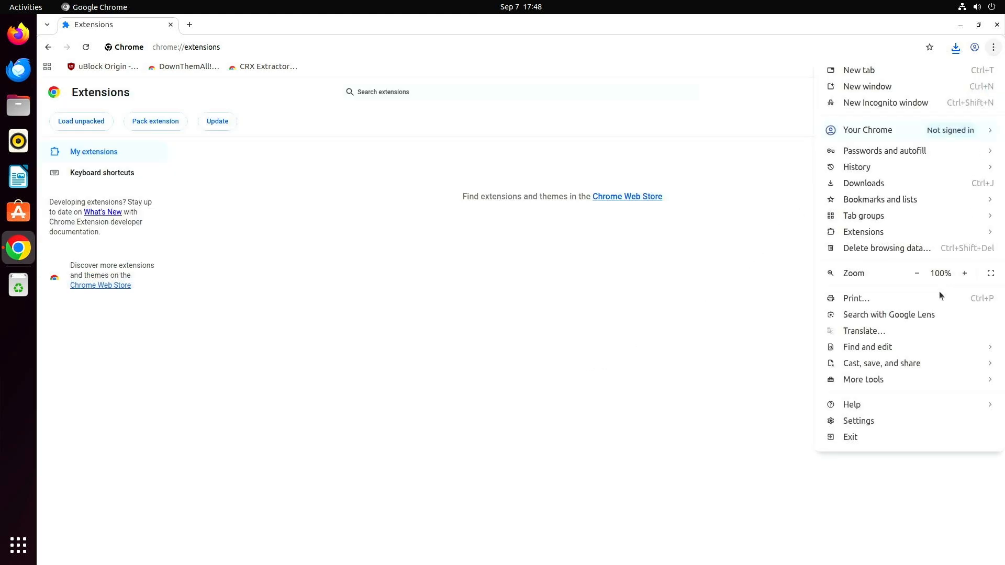
{"action": "mouse_move", "coordinate": [880, 404]}
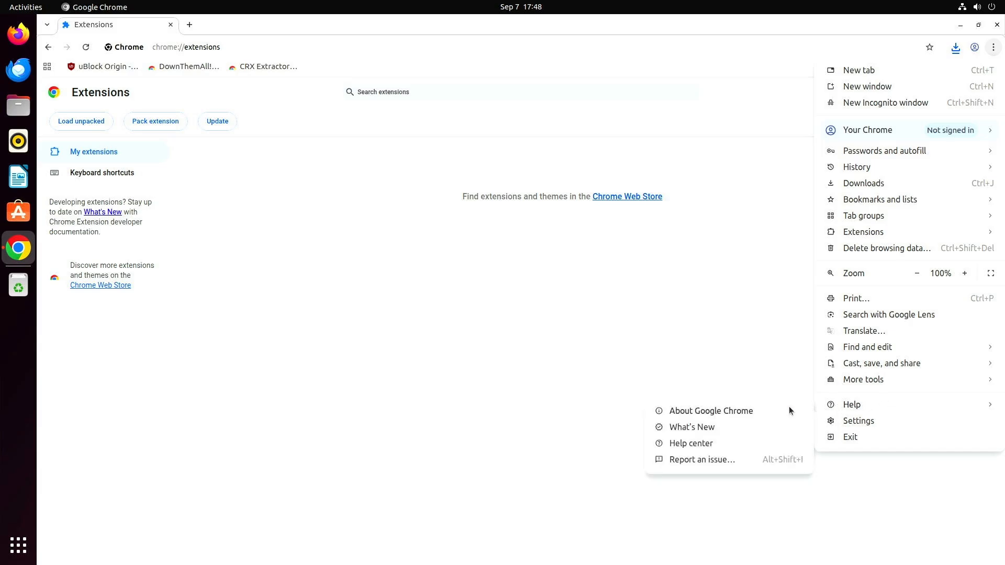
{"action": "left_click", "coordinate": [761, 412]}
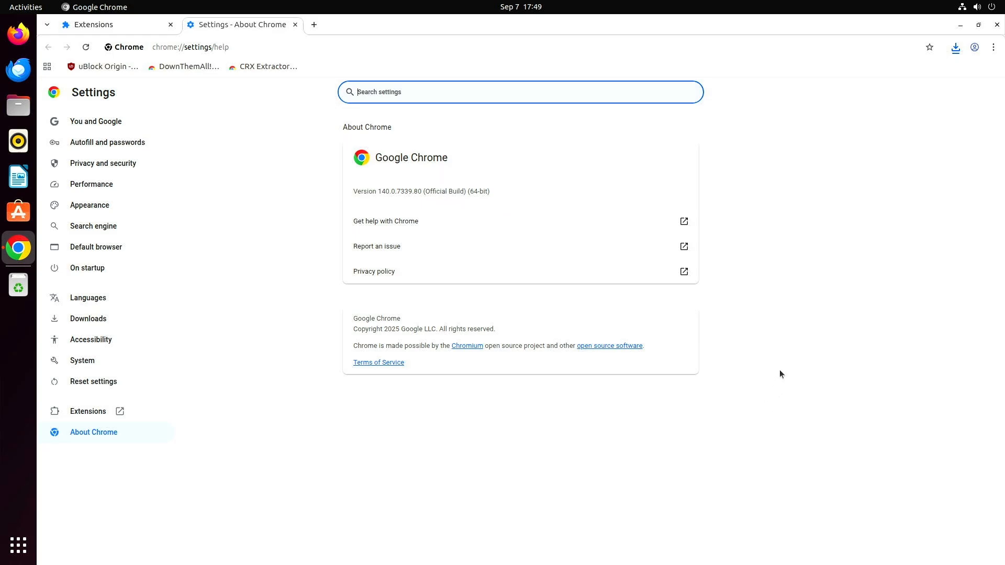
Close Chrome and open a Terminal window
{"action": "left_click", "coordinate": [997, 25]}
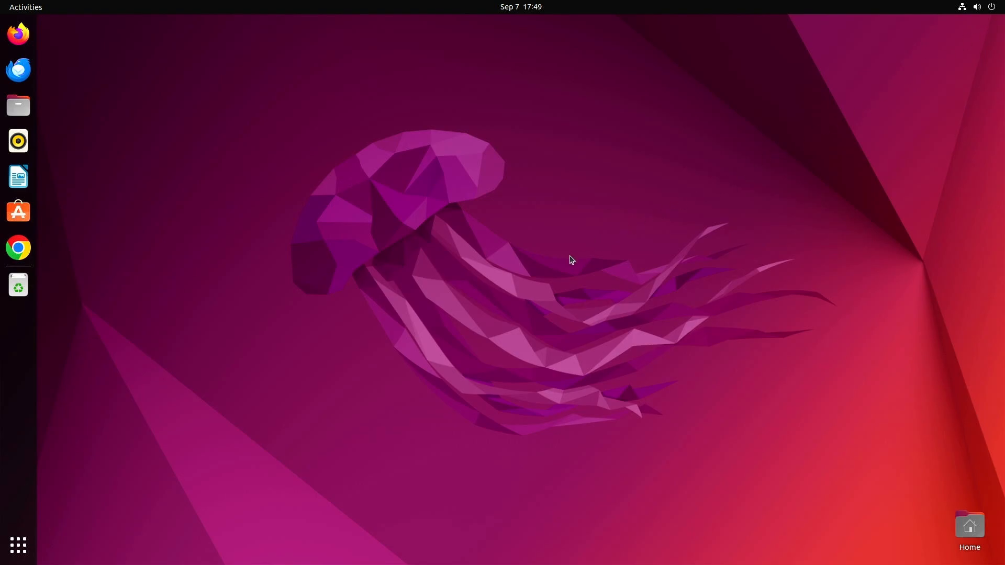
{"action": "key", "text": "super"}
{"action": "type", "text": "term"}
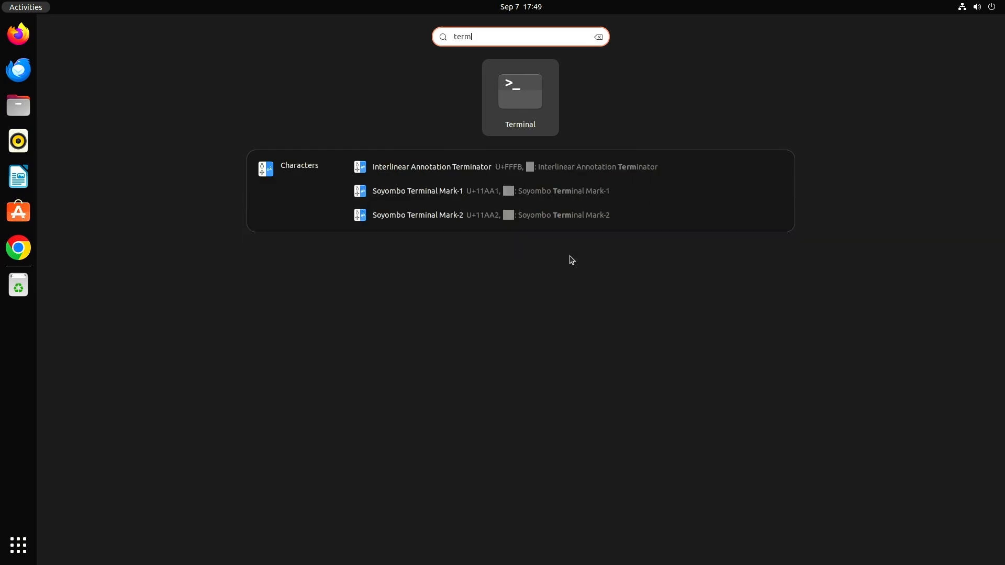
{"action": "left_click", "coordinate": [536, 117]}
{"action": "key", "text": "Return"}
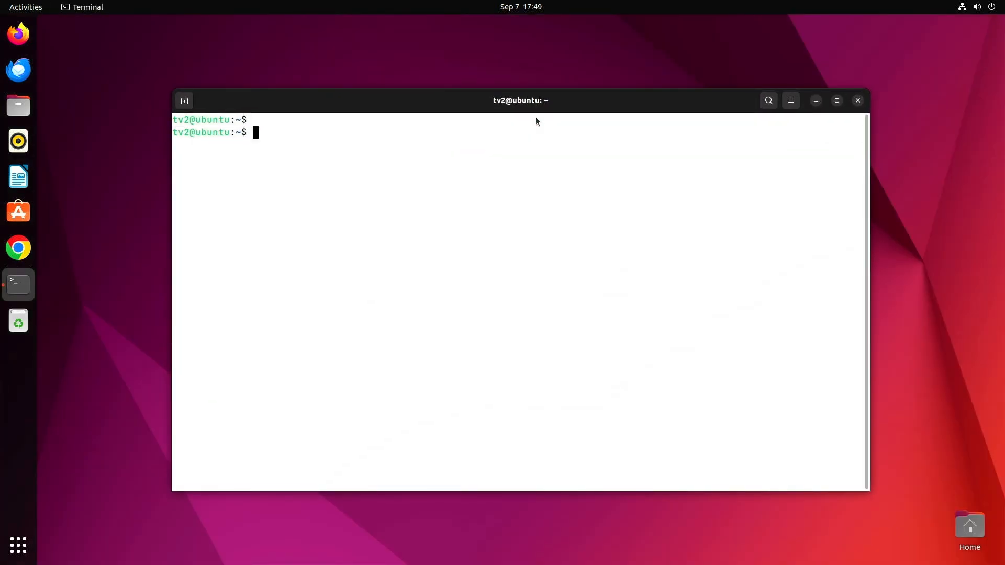
Open /usr/share/applications/google-chrome.desktop in nano with sudo, entering the account password
{"action": "type", "text": "sudo nano /usr/share/applications/google-chrome.desktop"}
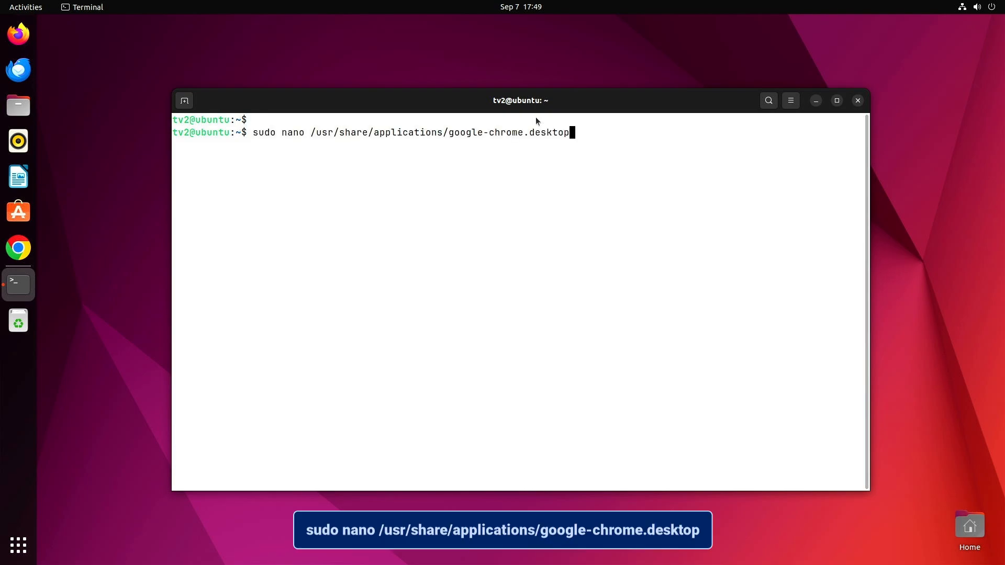
{"action": "key", "text": "Return"}
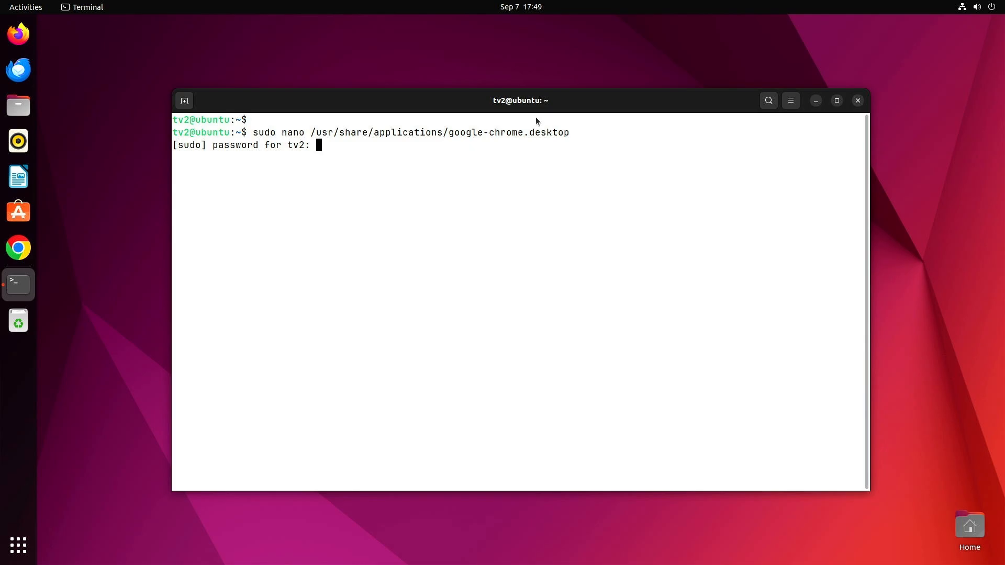
{"action": "key", "text": "Return"}
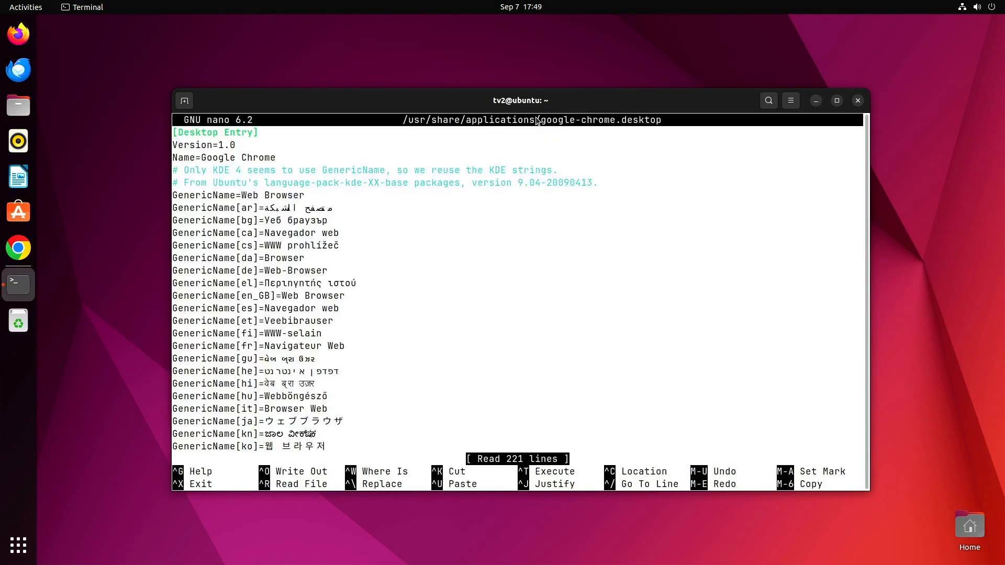
Insert --disable-features=ExtensionManifestV2Unsupported,ExtensionManifestV2Disabled before %U in the first Exec=/usr/bin/google-chrome-stable line
{"action": "key", "text": "Down"}
{"action": "key", "text": "Down"}
{"action": "key", "text": "Down"}
{"action": "key", "text": "Down"}
{"action": "key", "text": "Down"}
{"action": "key", "text": "Down"}
{"action": "key", "text": "Down"}
{"action": "key", "text": "Down"}
{"action": "key", "text": "Down"}
{"action": "key", "text": "Down"}
{"action": "key", "text": "Down"}
{"action": "key", "text": "Down"}
{"action": "key", "text": "Down"}
{"action": "key", "text": "Down"}
{"action": "key", "text": "Down"}
{"action": "key", "text": "Down"}
{"action": "key", "text": "Down"}
{"action": "key", "text": "Down"}
{"action": "key", "text": "Down"}
{"action": "key", "text": "Down"}
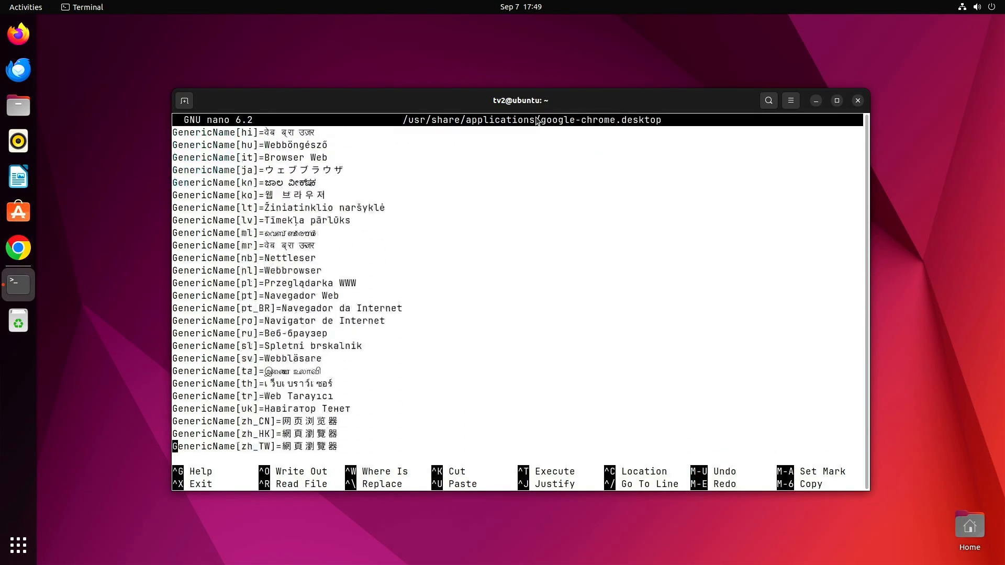
{"action": "key", "text": "Down"}
{"action": "key", "text": "Down"}
{"action": "key", "text": "Down"}
{"action": "key", "text": "Down"}
{"action": "key", "text": "Down"}
{"action": "key", "text": "Down"}
{"action": "key", "text": "Down"}
{"action": "key", "text": "Down"}
{"action": "key", "text": "Down"}
{"action": "key", "text": "Down"}
{"action": "key", "text": "Down"}
{"action": "key", "text": "Down"}
{"action": "key", "text": "Down"}
{"action": "key", "text": "Down"}
{"action": "key", "text": "Down"}
{"action": "key", "text": "Down"}
{"action": "key", "text": "Down"}
{"action": "key", "text": "Down"}
{"action": "key", "text": "Down"}
{"action": "key", "text": "Down"}
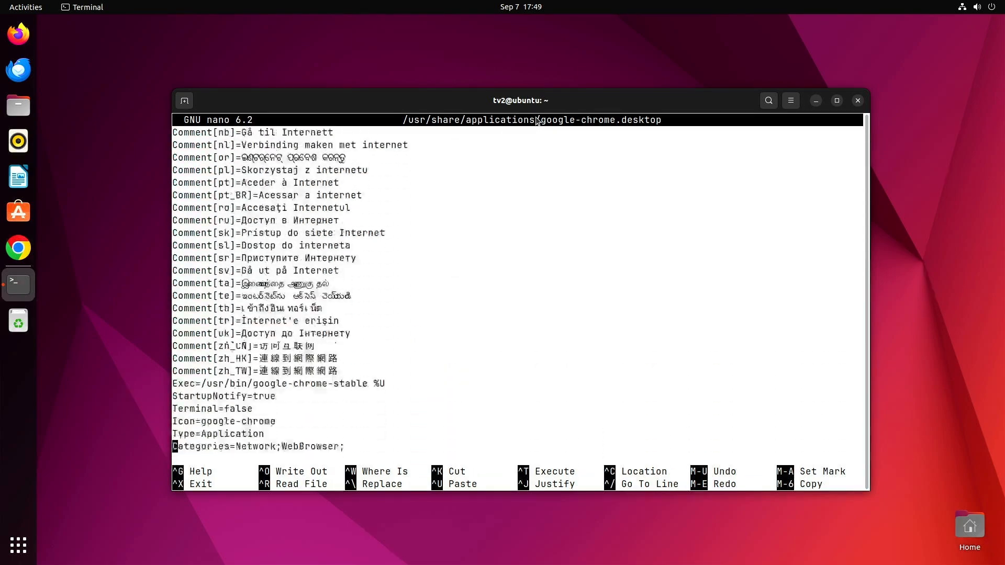
{"action": "key", "text": "Down"}
{"action": "key", "text": "Down"}
{"action": "key", "text": "Down"}
{"action": "key", "text": "Up"}
{"action": "key", "text": "Up"}
{"action": "key", "text": "Up"}
{"action": "key", "text": "Up"}
{"action": "key", "text": "Up"}
{"action": "key", "text": "Up"}
{"action": "key", "text": "Up"}
{"action": "key", "text": "Up"}
{"action": "key", "text": "Up"}
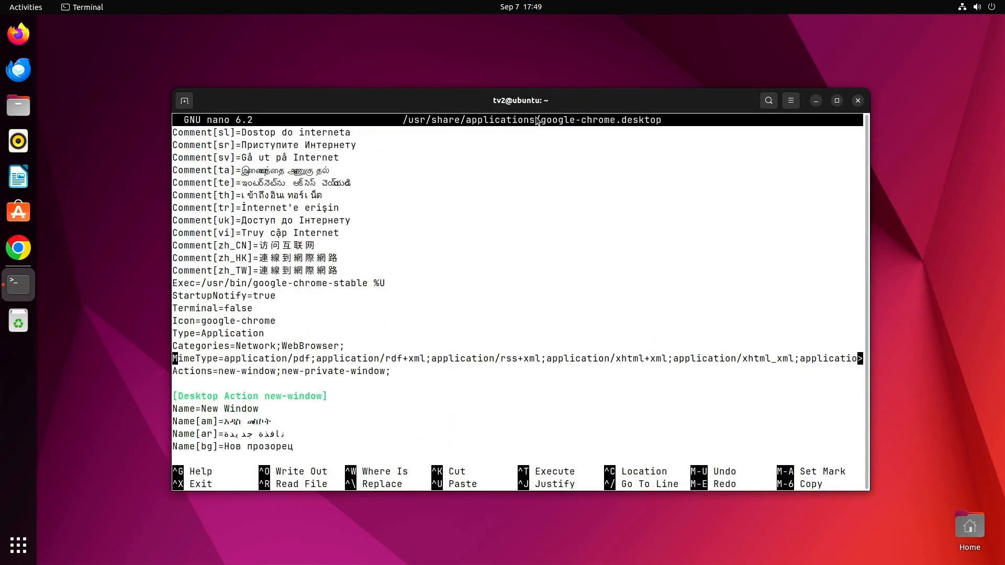
{"action": "key", "text": "Up"}
{"action": "key", "text": "Up"}
{"action": "key", "text": "Up"}
{"action": "key", "text": "Up"}
{"action": "key", "text": "Right"}
{"action": "key", "text": "Right"}
{"action": "key", "text": "Right"}
{"action": "key", "text": "Right"}
{"action": "key", "text": "Right"}
{"action": "key", "text": "Right"}
{"action": "key", "text": "Right"}
{"action": "key", "text": "Right"}
{"action": "key", "text": "Right"}
{"action": "key", "text": "Right"}
{"action": "key", "text": "Right"}
{"action": "key", "text": "Right"}
{"action": "key", "text": "Right"}
{"action": "key", "text": "Right"}
{"action": "key", "text": "Right"}
{"action": "key", "text": "Right"}
{"action": "key", "text": "Right"}
{"action": "key", "text": "Right"}
{"action": "key", "text": "Right"}
{"action": "key", "text": "Right"}
{"action": "key", "text": "Right"}
{"action": "key", "text": "Right"}
{"action": "key", "text": "Right"}
{"action": "key", "text": "Right"}
{"action": "key", "text": "Right"}
{"action": "key", "text": "Right"}
{"action": "key", "text": "Right"}
{"action": "key", "text": "Right"}
{"action": "key", "text": "Right"}
{"action": "key", "text": "Right"}
{"action": "key", "text": "Right"}
{"action": "key", "text": "Right"}
{"action": "key", "text": "Right"}
{"action": "key", "text": "Right"}
{"action": "right_click", "coordinate": [497, 191]}
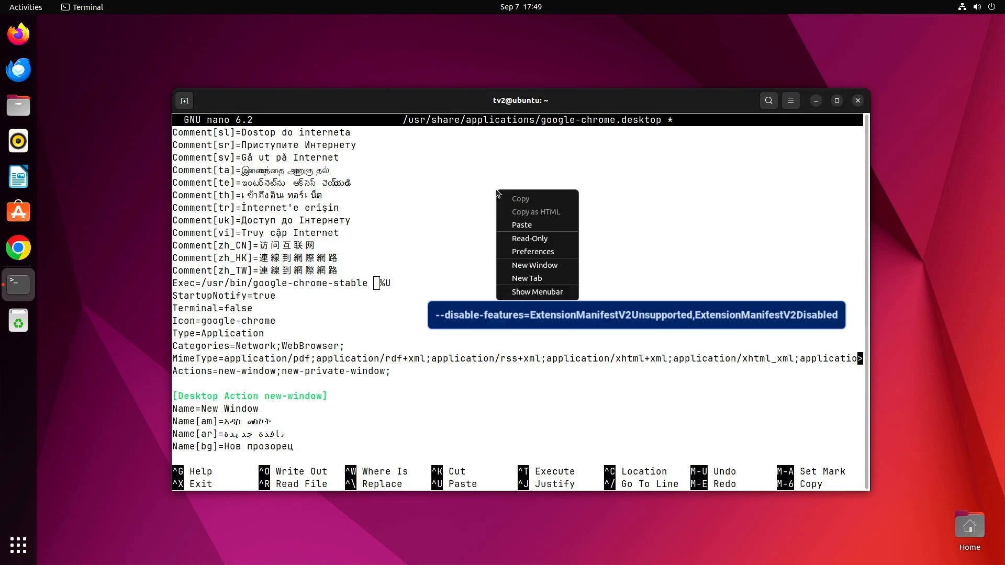
{"action": "left_click", "coordinate": [522, 225]}
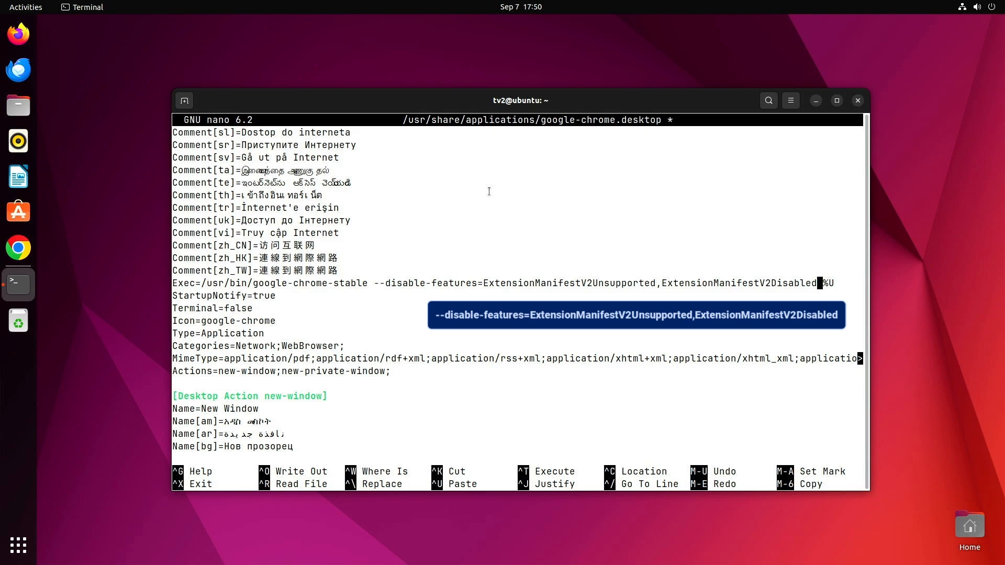
{"action": "key", "text": "End"}
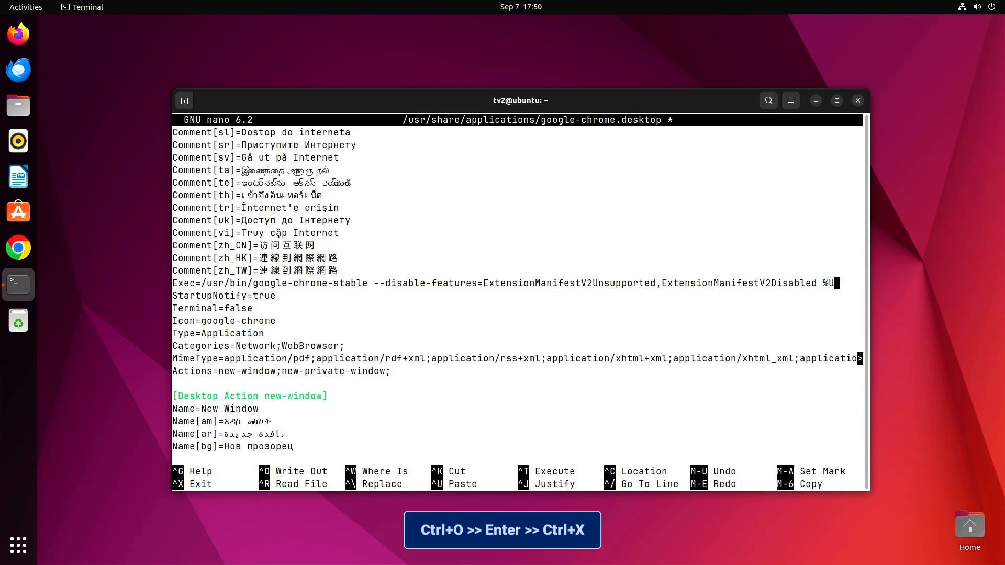
Save google-chrome.desktop under its existing name and exit nano
{"action": "key", "text": "ctrl+o"}
{"action": "key", "text": "Return"}
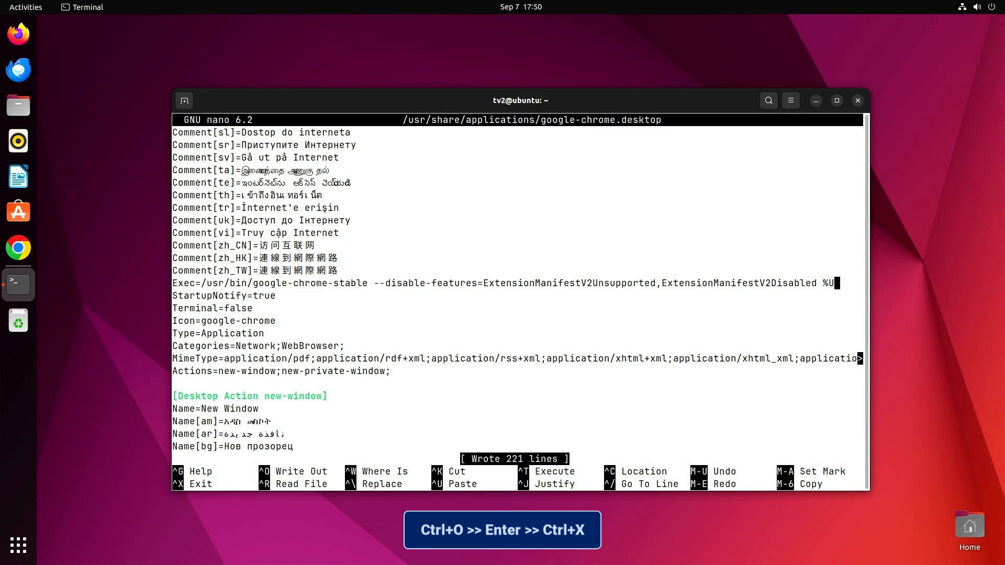
{"action": "key", "text": "ctrl+x"}
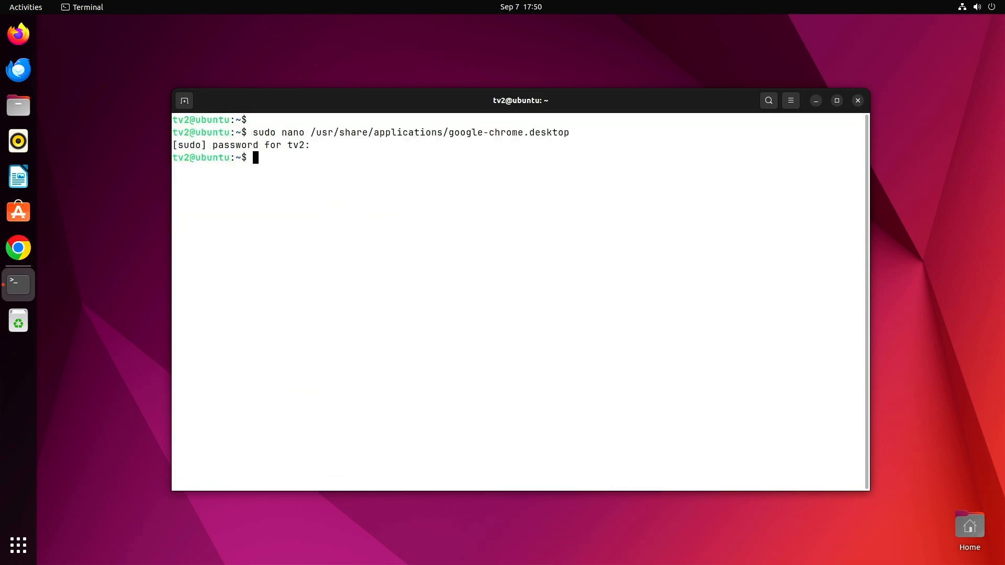
Log out of the current Ubuntu session
{"action": "left_click", "coordinate": [989, 10]}
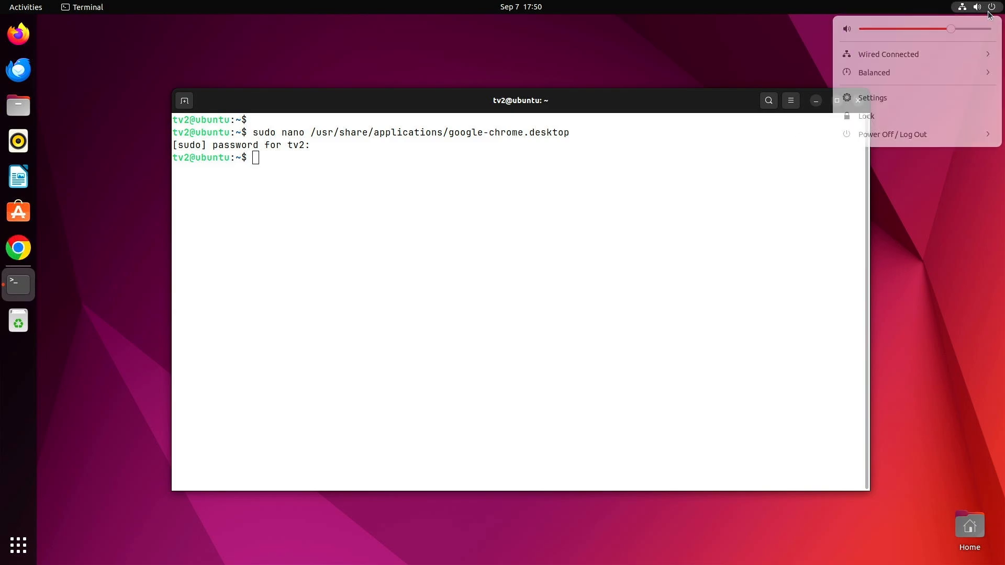
{"action": "left_click", "coordinate": [947, 136]}
{"action": "left_click", "coordinate": [925, 217]}
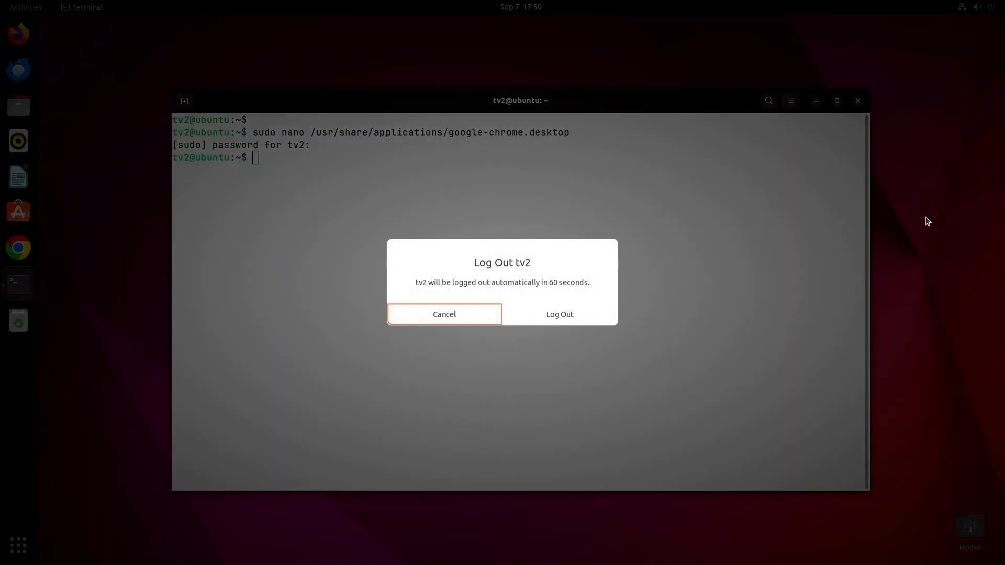
{"action": "left_click", "coordinate": [568, 316]}
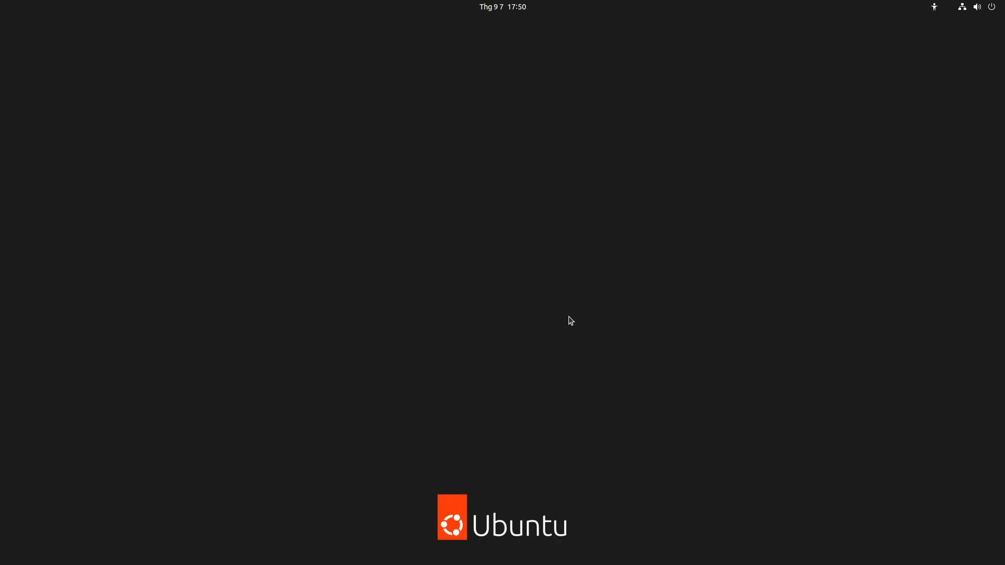
Select the user account on the login screen and log back in with the account password
{"action": "left_click", "coordinate": [559, 293]}
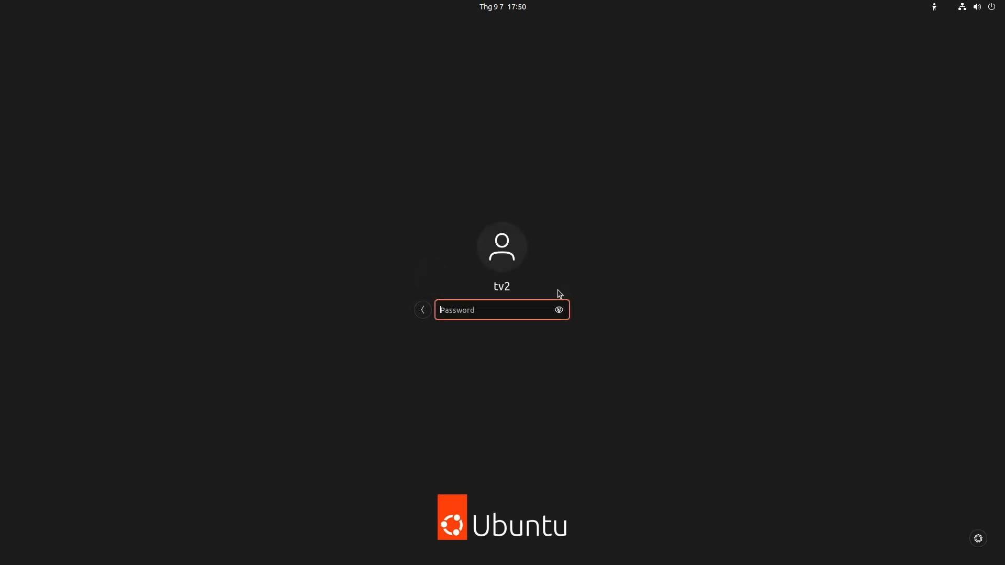
{"action": "type", "text": "1"}
{"action": "key", "text": "Return"}
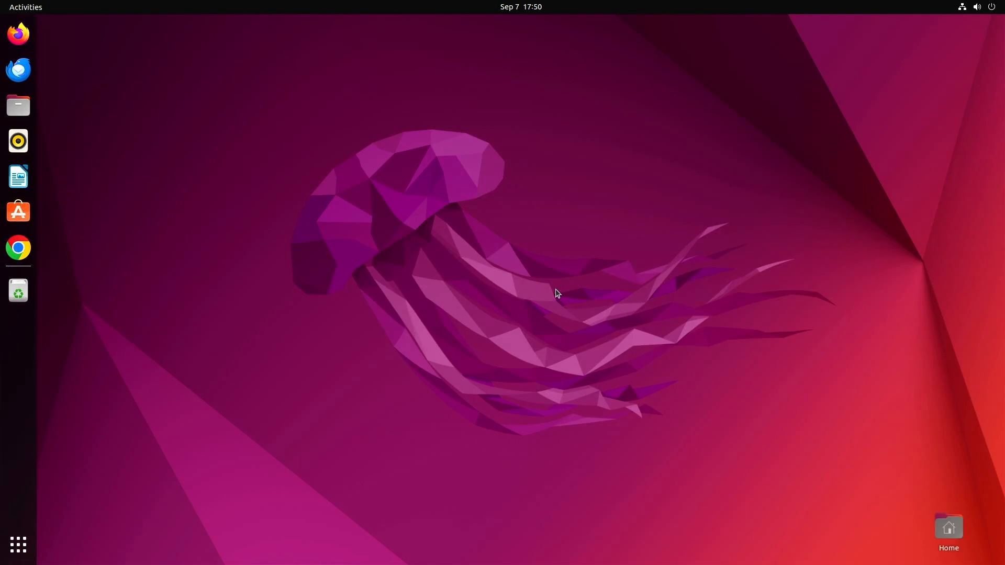
Launch Chrome and install uBlock Origin from the Chrome Web Store through the bookmarked uBlock Origin site
{"action": "left_click", "coordinate": [18, 248]}
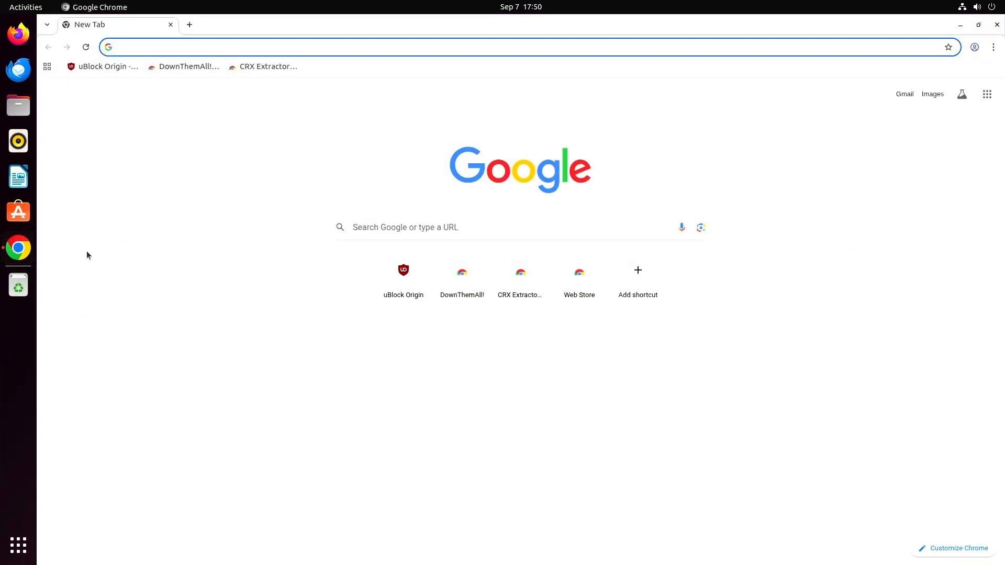
{"action": "left_click", "coordinate": [123, 70]}
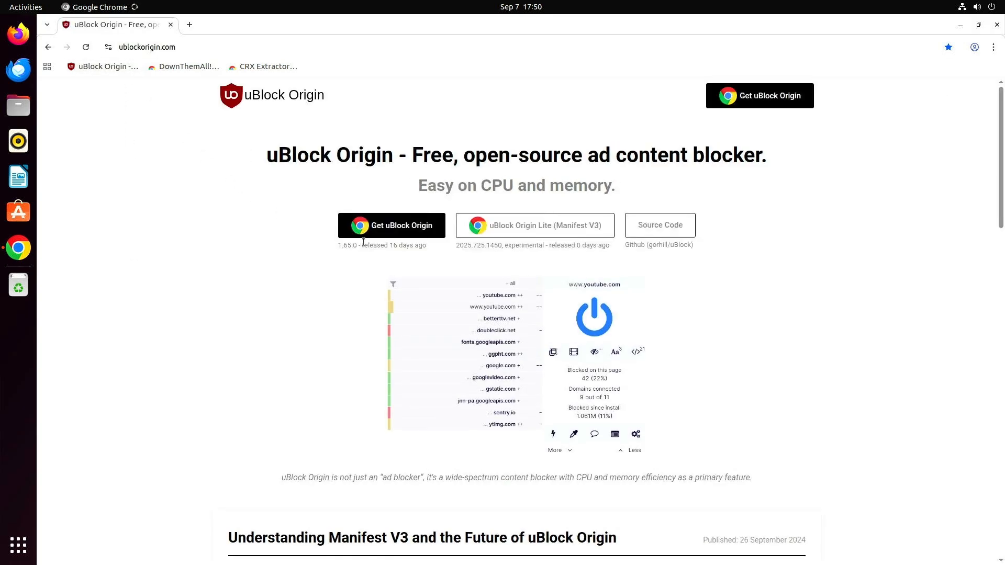
{"action": "left_click", "coordinate": [416, 237]}
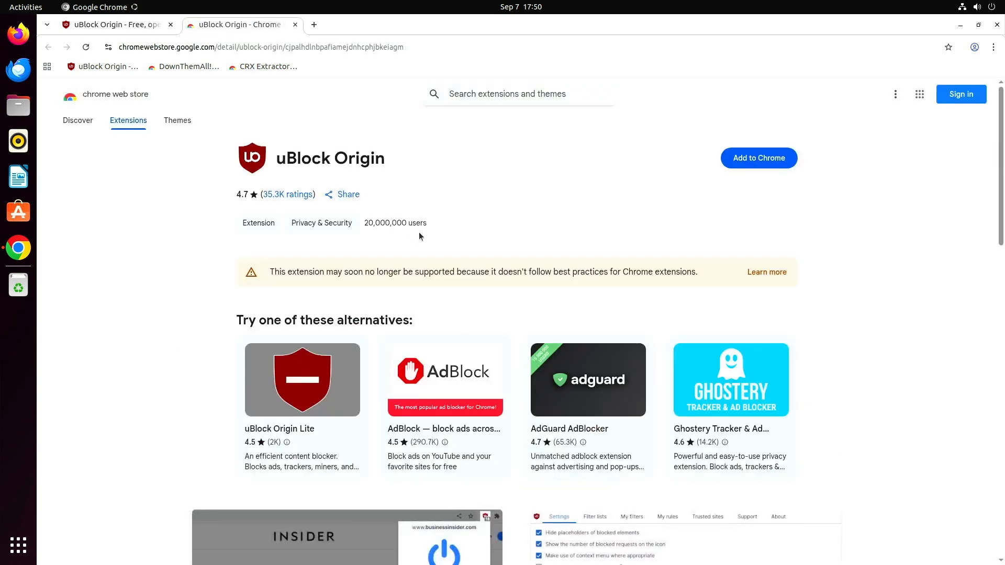
{"action": "left_click", "coordinate": [765, 162]}
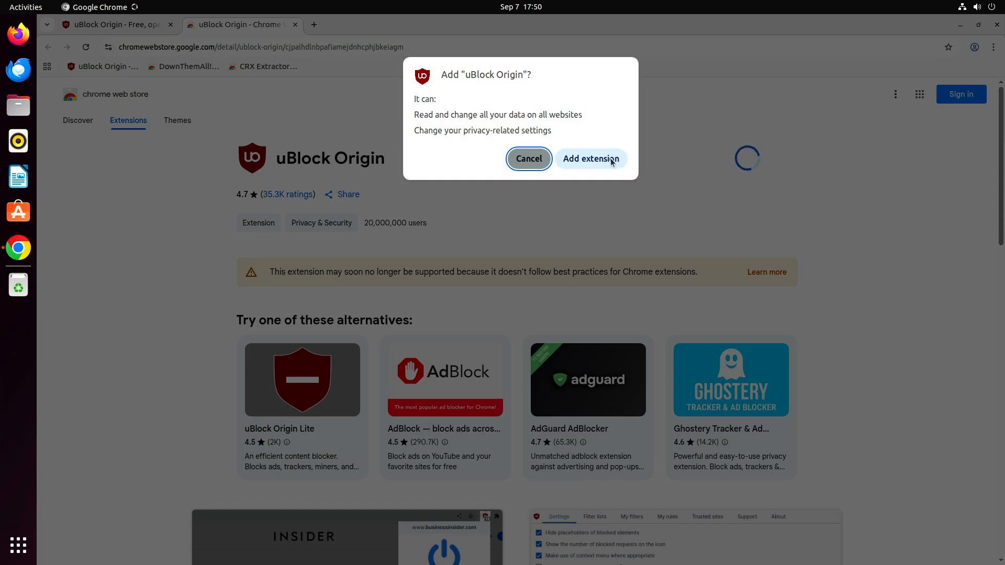
{"action": "left_click", "coordinate": [611, 159]}
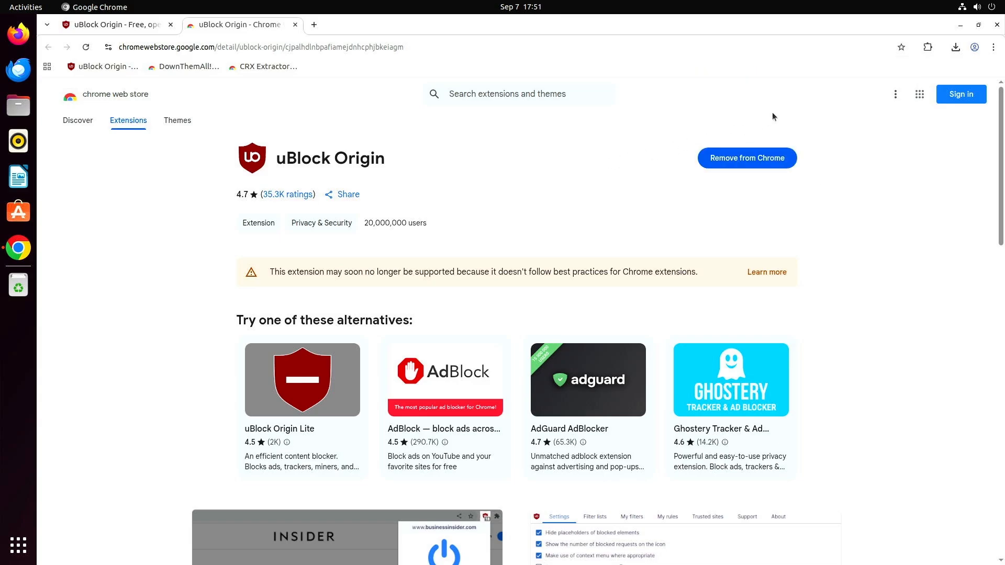
Pin the uBlock Origin extension to the browser toolbar and open the extension management page
{"action": "left_click", "coordinate": [927, 48]}
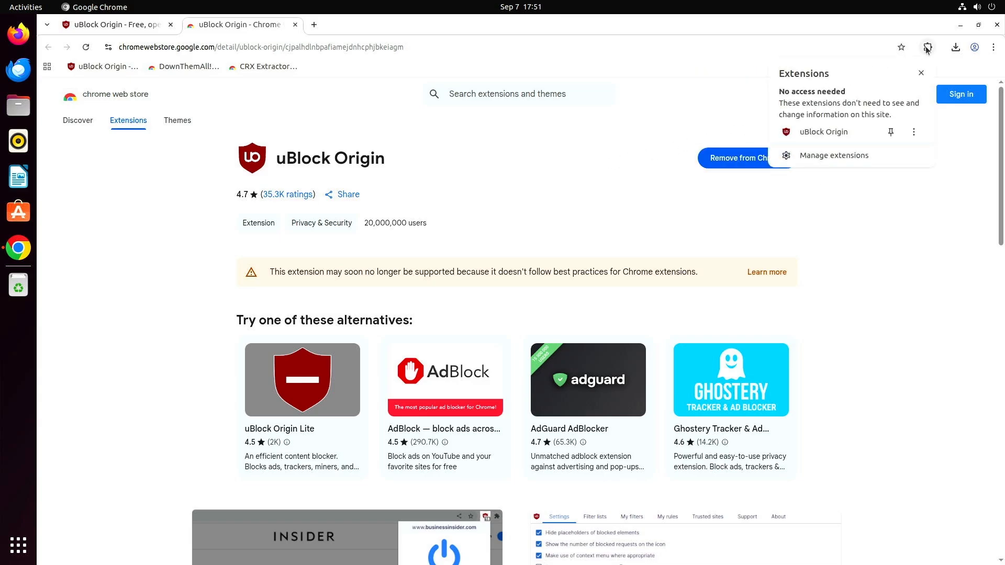
{"action": "left_click", "coordinate": [889, 132]}
{"action": "left_click", "coordinate": [868, 155]}
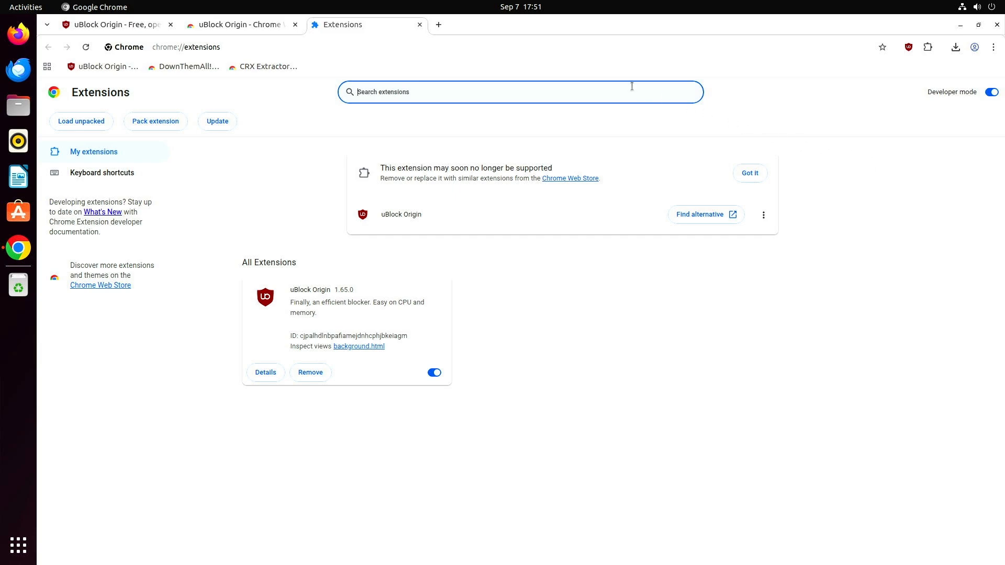
Install DownThemAll! from its bookmarked Chrome Web Store page in a new tab, and return to the extension management page
{"action": "left_click", "coordinate": [438, 25]}
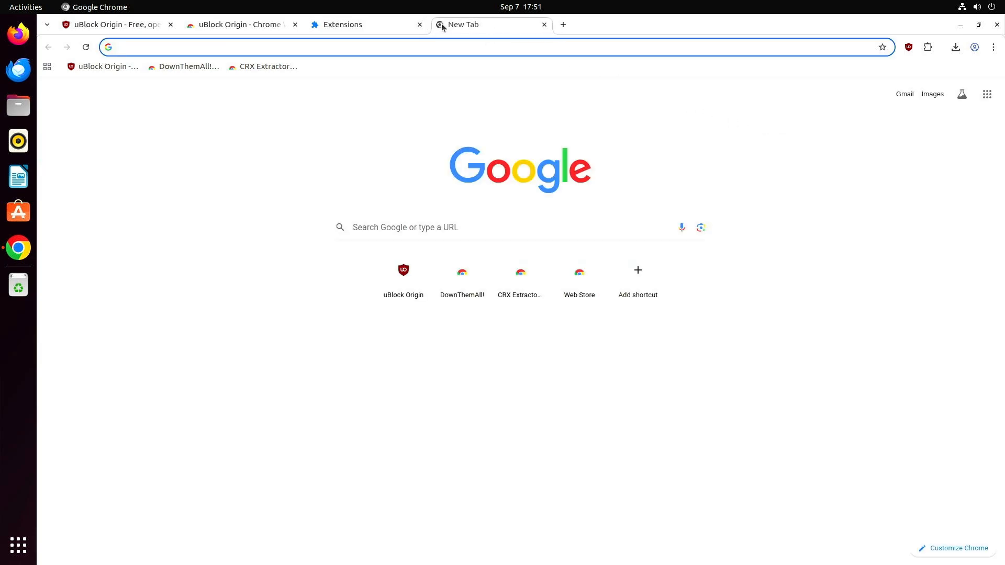
{"action": "left_click", "coordinate": [191, 67]}
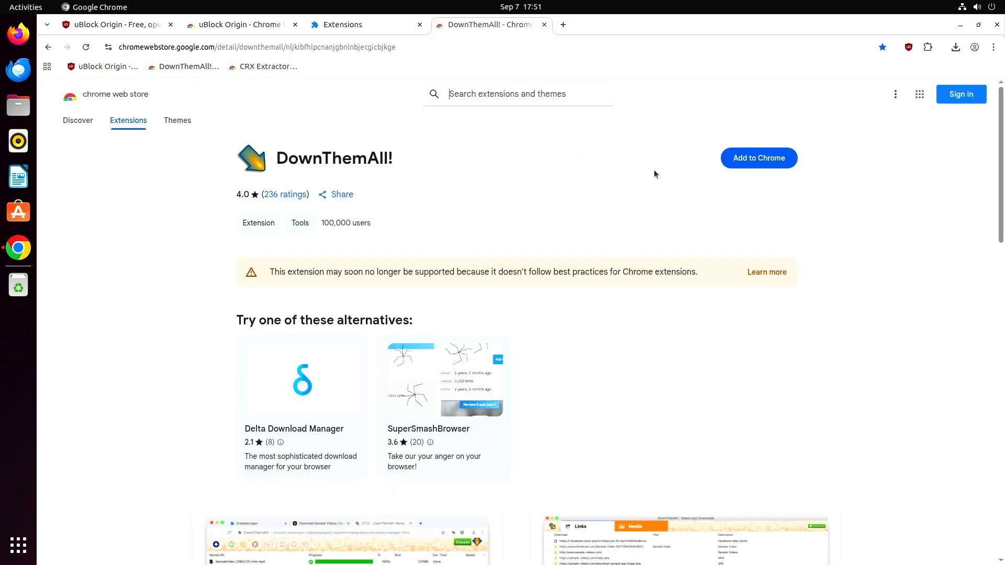
{"action": "left_click", "coordinate": [746, 162]}
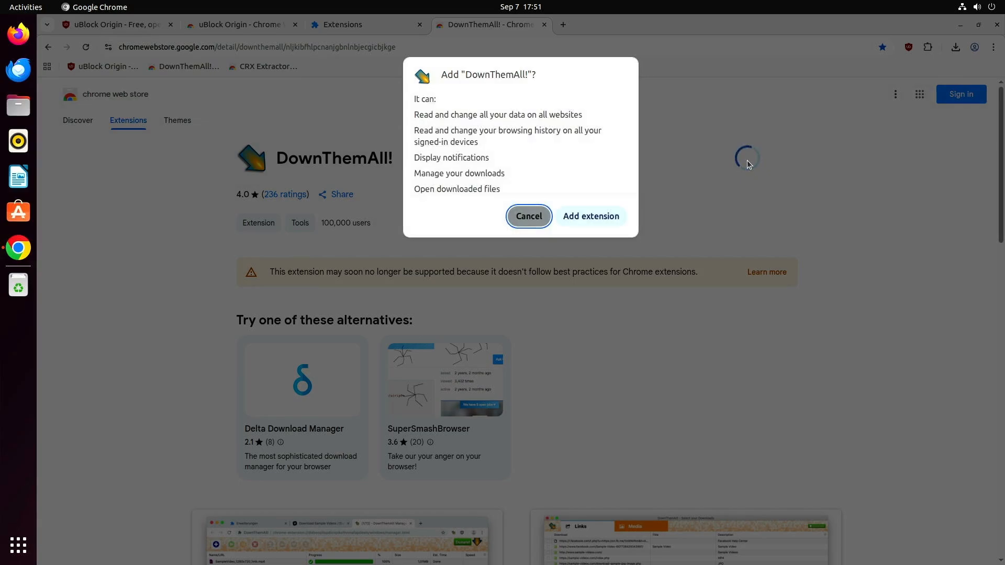
{"action": "left_click", "coordinate": [602, 216]}
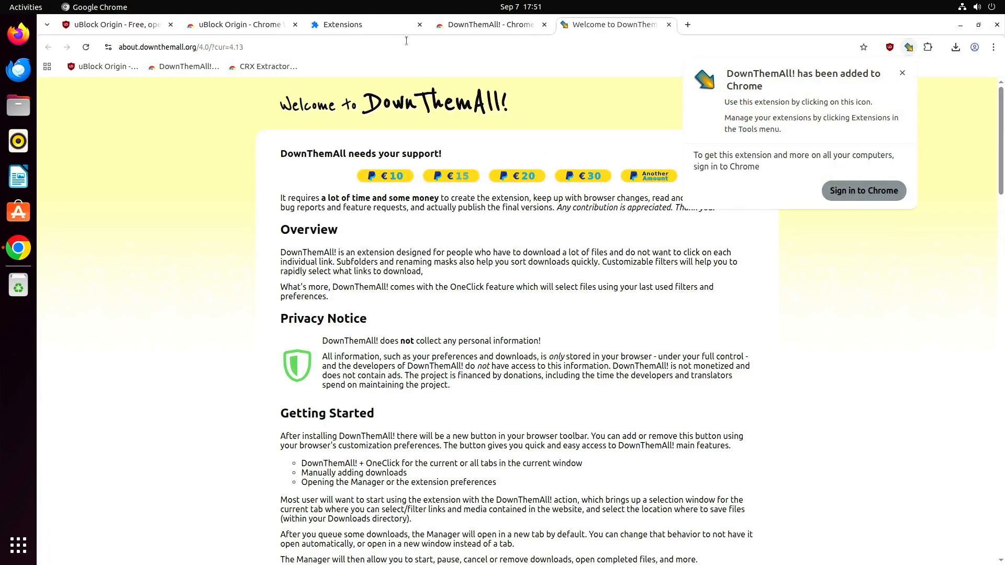
{"action": "left_click", "coordinate": [385, 31]}
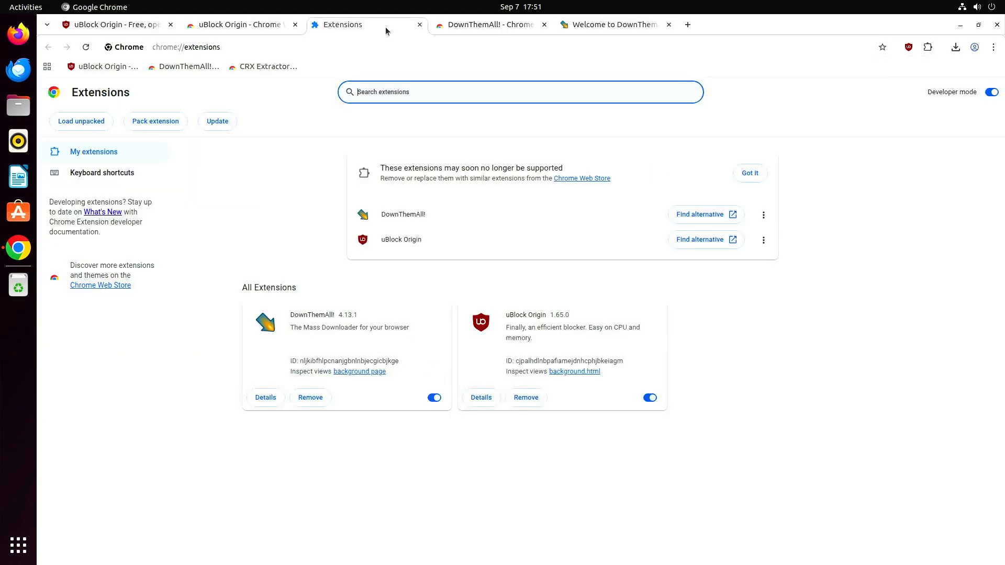
{"action": "left_click", "coordinate": [775, 396]}
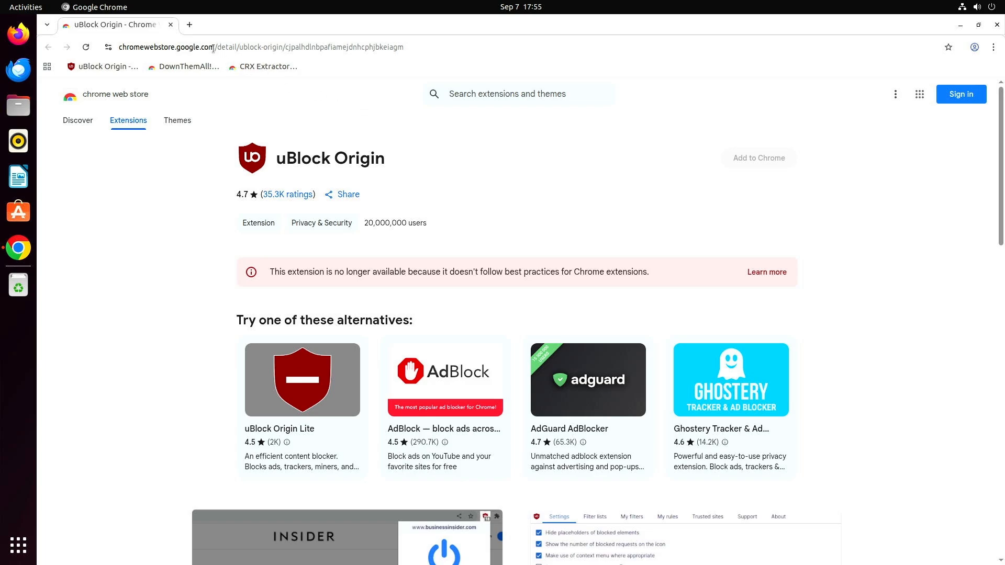
Open the chrome://flags page in a new tab
{"action": "left_click", "coordinate": [189, 25]}
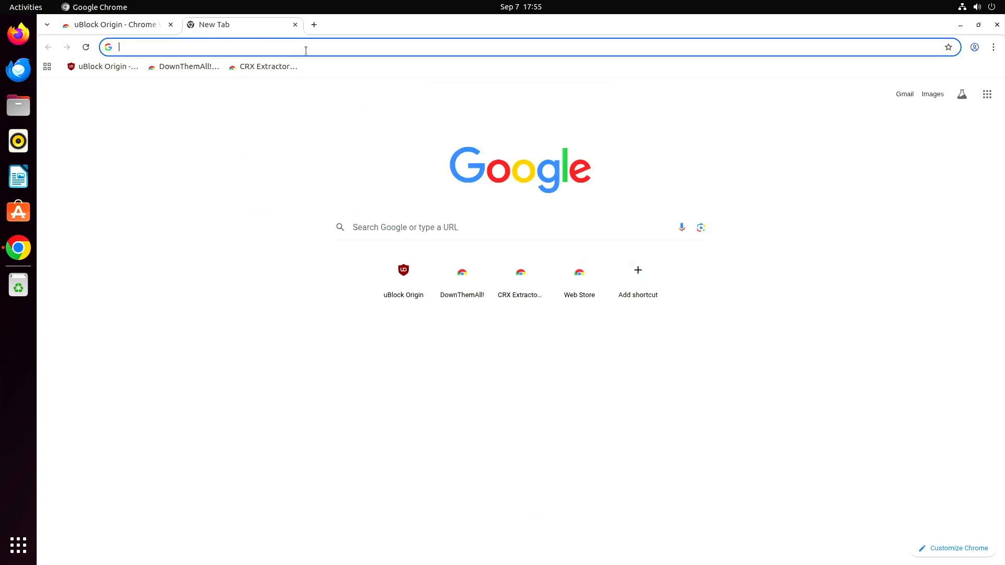
{"action": "type", "text": "chrome://flags/"}
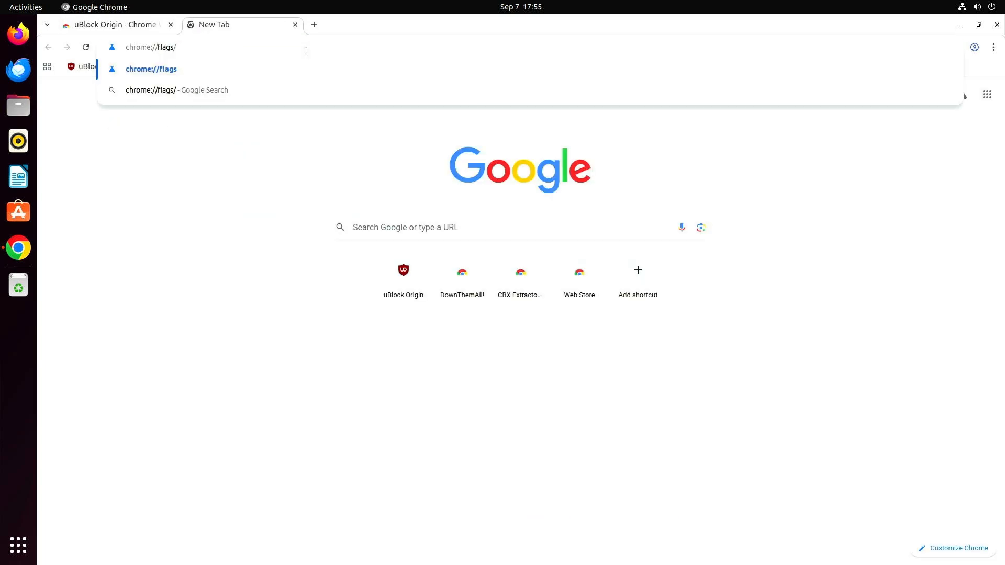
{"action": "left_click", "coordinate": [310, 67]}
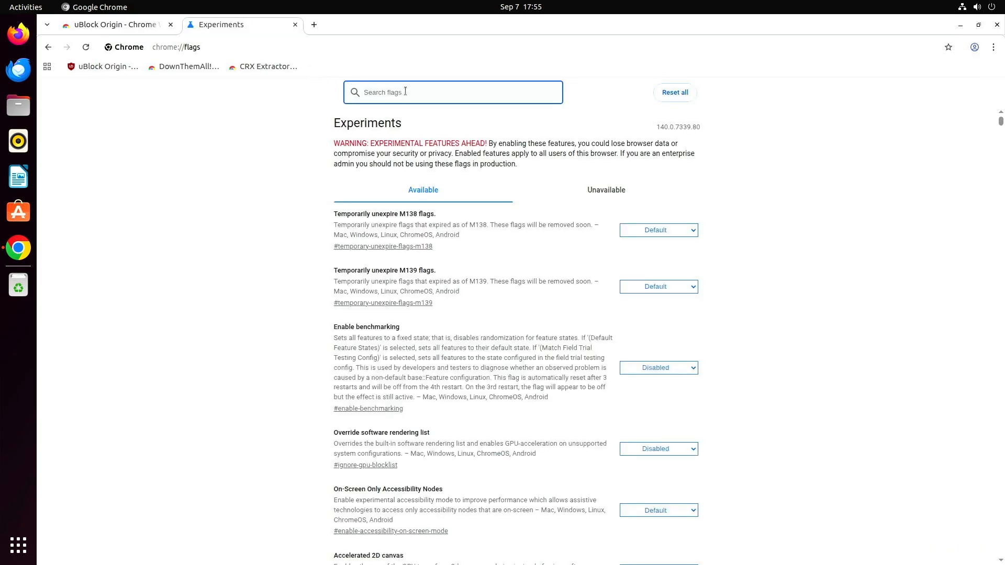
Find the flags matching "m1", set Temporarily unexpire M138 flags and Temporarily unexpire M139 flags to Enabled, and relaunch Chrome
{"action": "type", "text": "m1"}
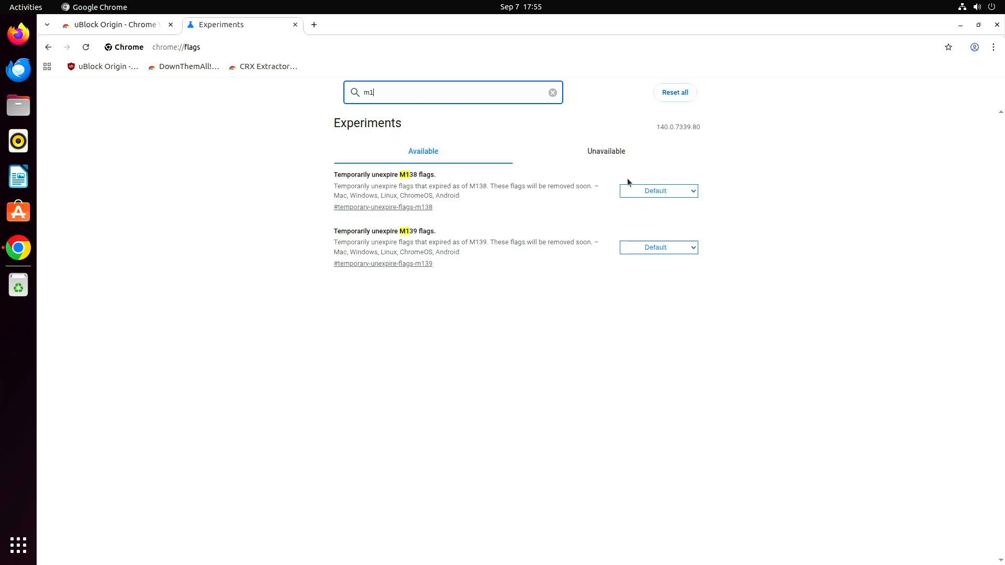
{"action": "left_click", "coordinate": [653, 192]}
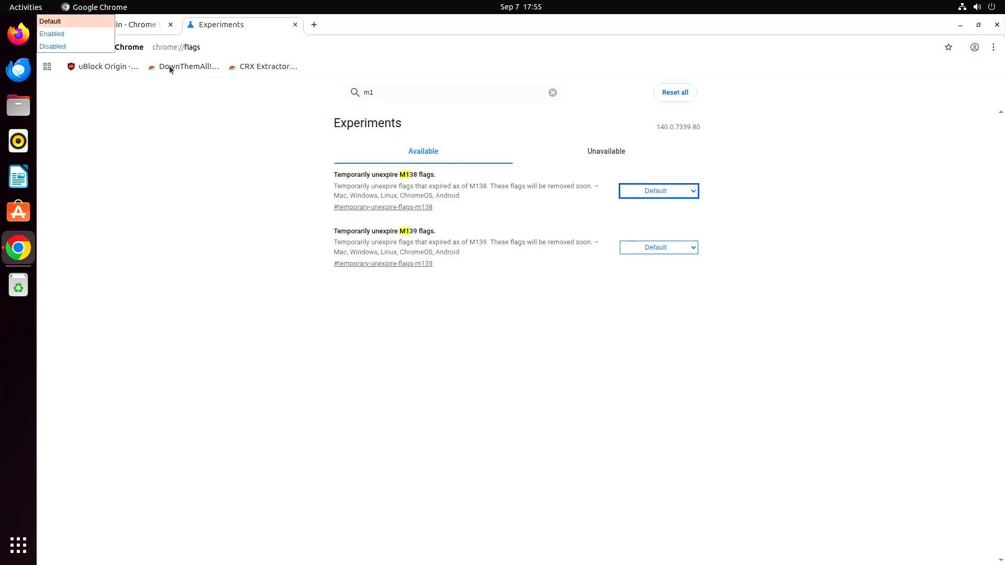
{"action": "left_click", "coordinate": [83, 34]}
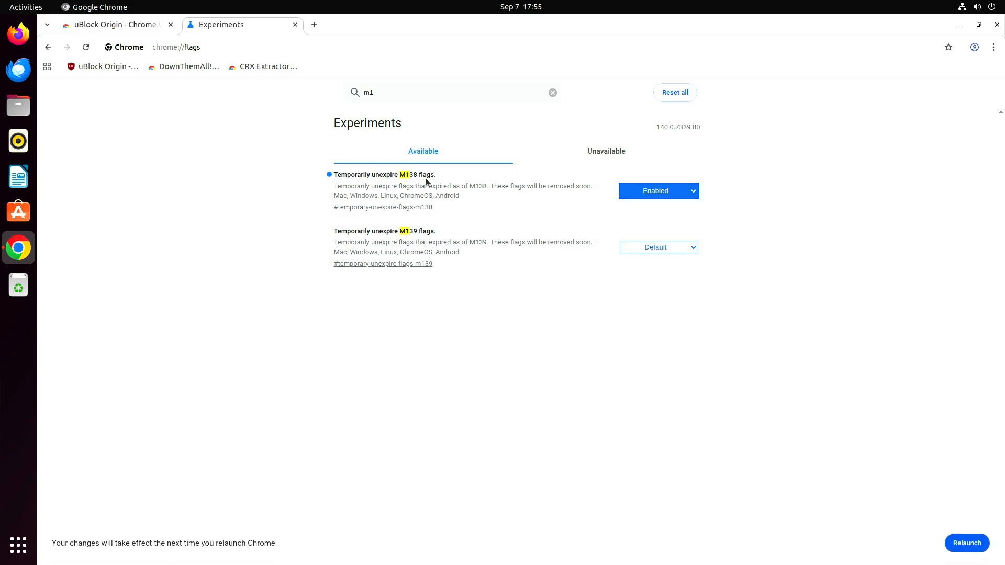
{"action": "left_click", "coordinate": [654, 254]}
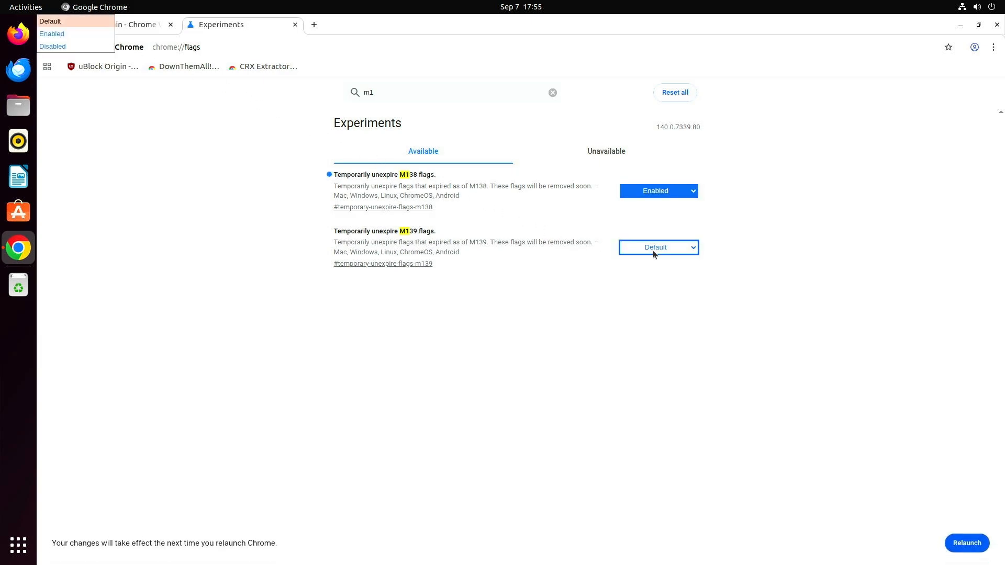
{"action": "left_click", "coordinate": [101, 35]}
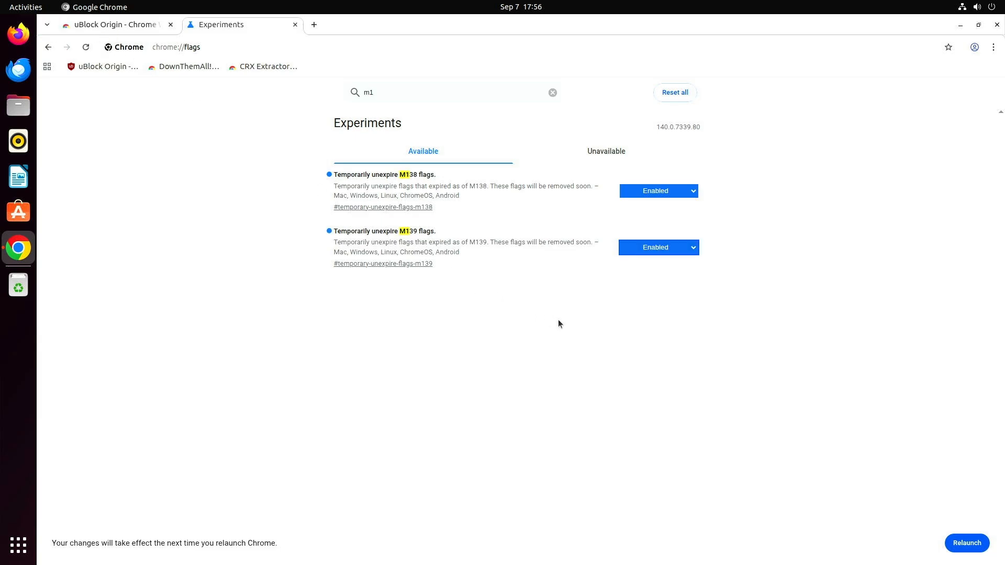
{"action": "left_click", "coordinate": [974, 543]}
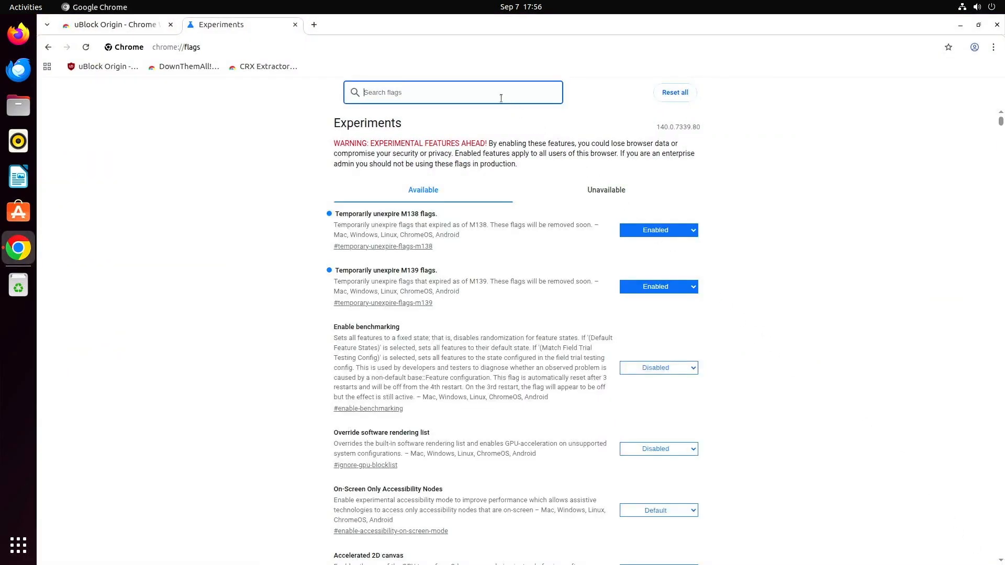
Find the "mv2" flag Allow legacy extension manifest versions, set it to Enabled, and relaunch Chrome
{"action": "type", "text": "mv2"}
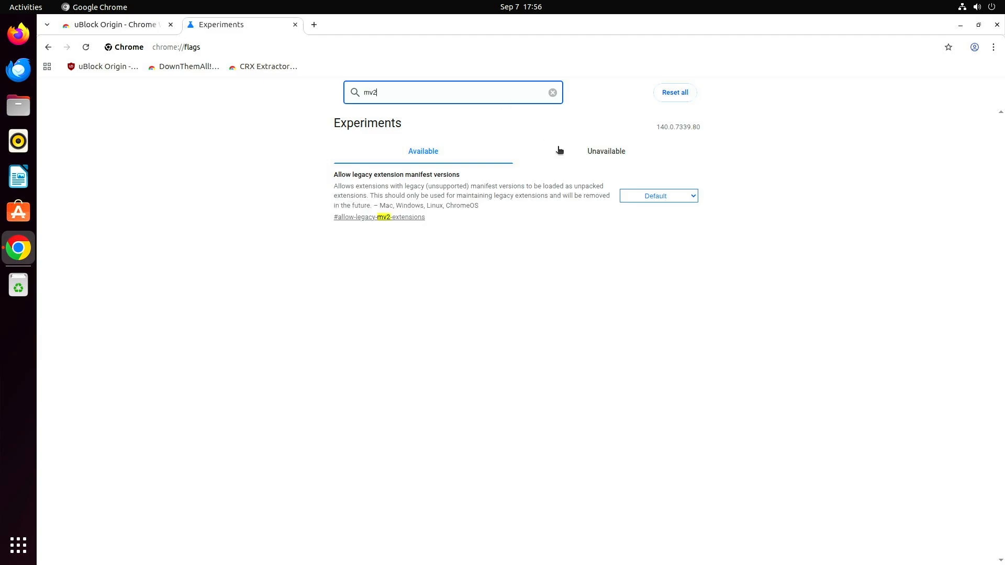
{"action": "left_click", "coordinate": [659, 197]}
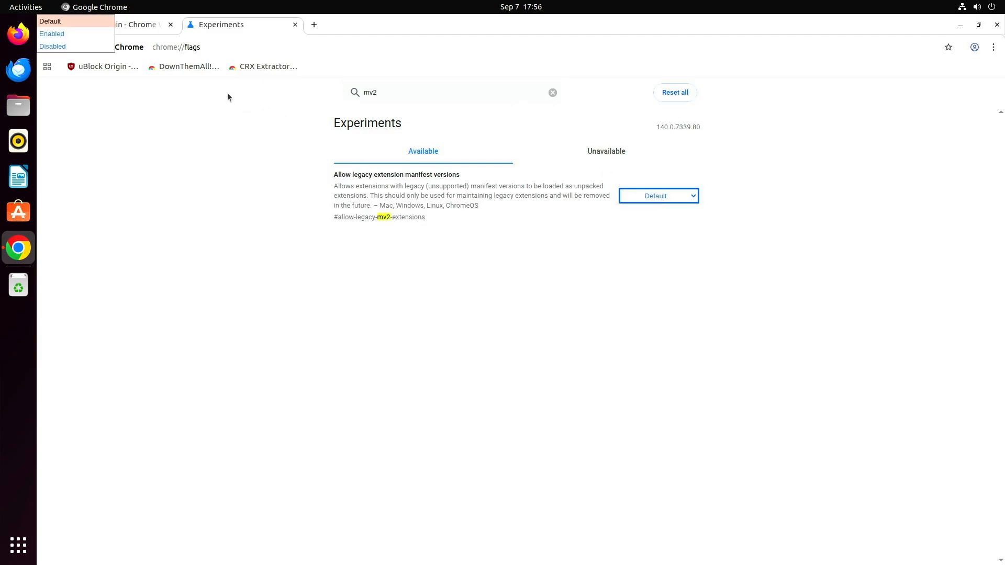
{"action": "left_click", "coordinate": [72, 36]}
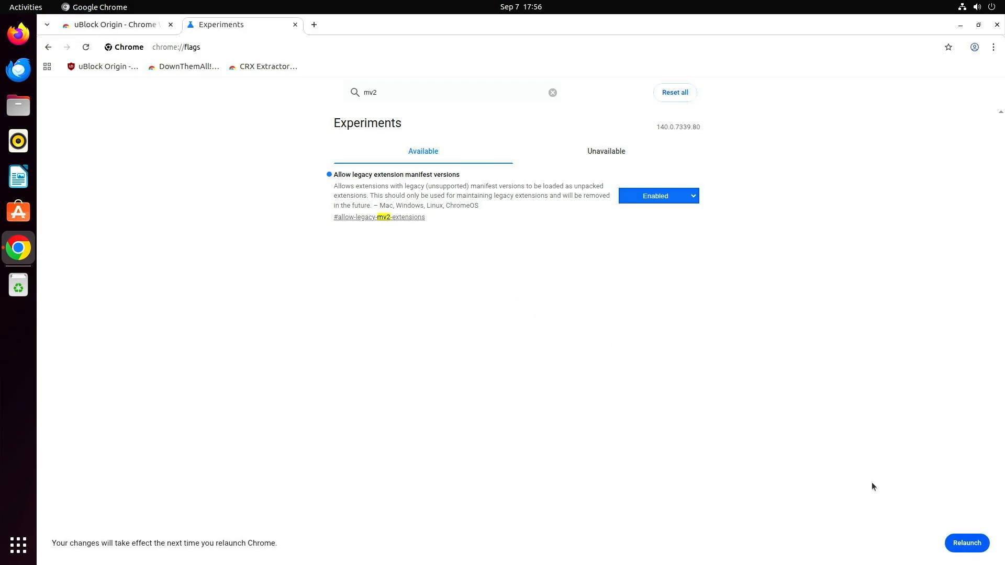
{"action": "left_click", "coordinate": [964, 544]}
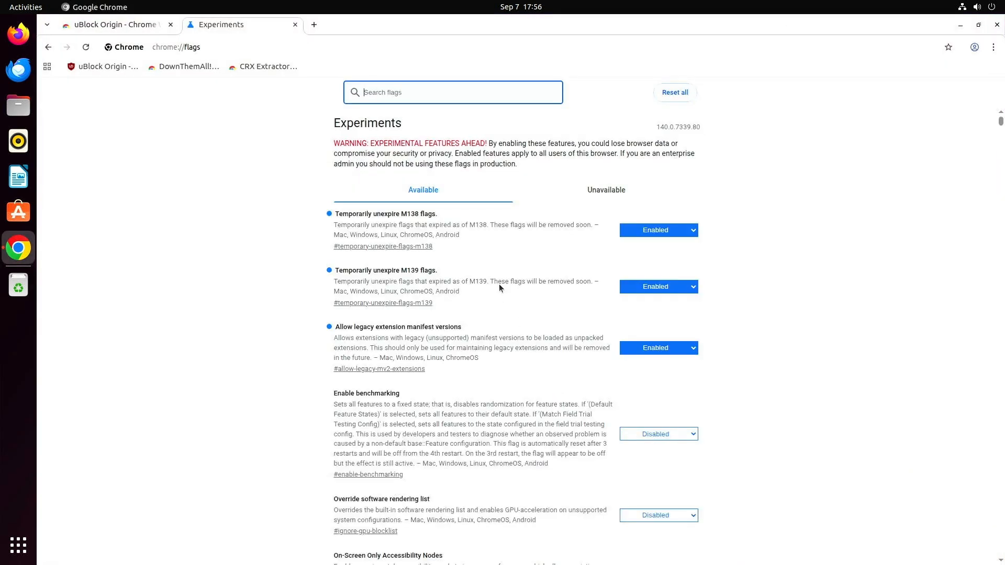
Download uBlock0_1.66.0.chromium.zip from the latest GitHub release, reached through the source code link on the bookmarked uBlock Origin site
{"action": "left_click", "coordinate": [112, 69]}
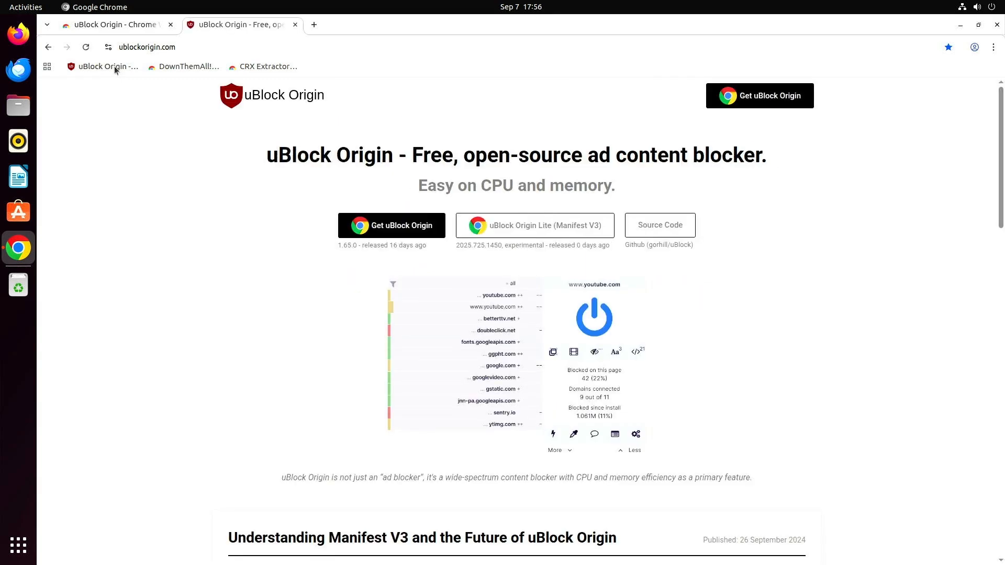
{"action": "left_click", "coordinate": [658, 231]}
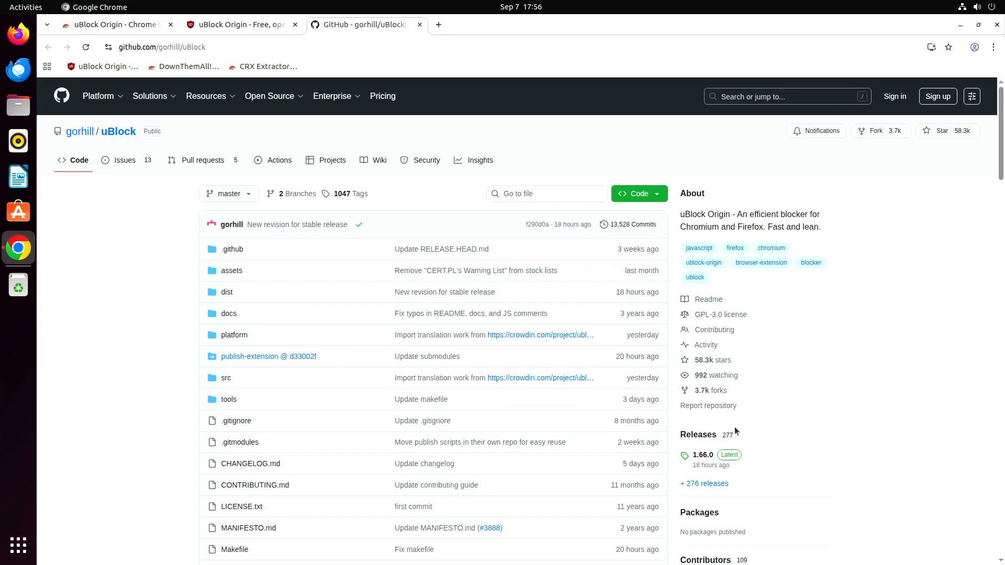
{"action": "left_click", "coordinate": [727, 458]}
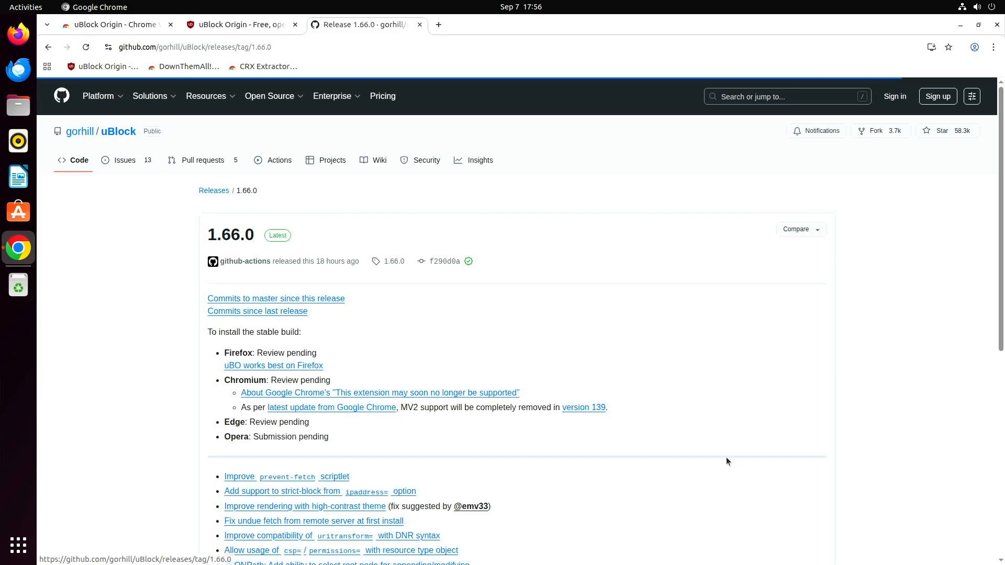
{"action": "scroll", "coordinate": [727, 461], "scroll_direction": "down", "scroll_amount": 10}
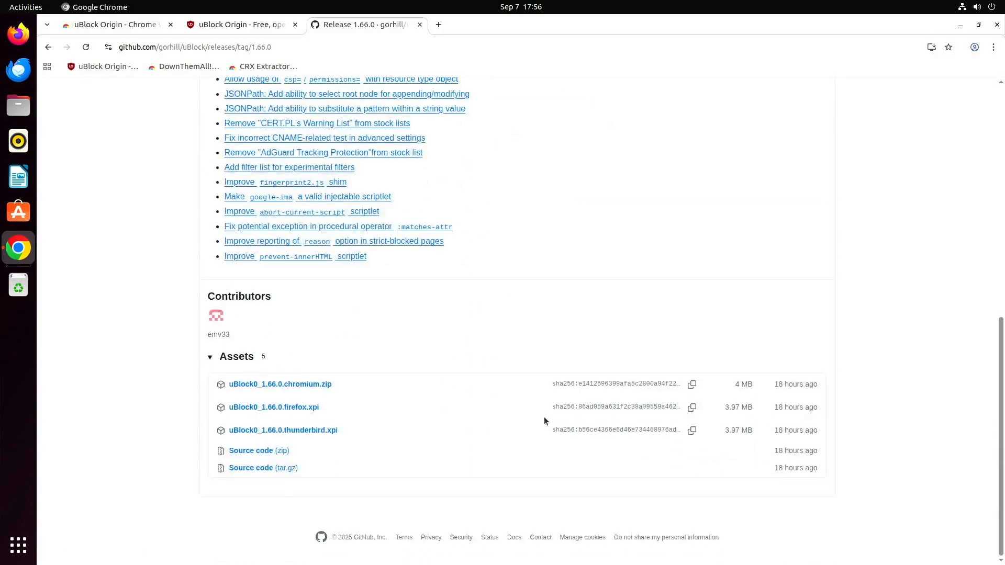
{"action": "left_click", "coordinate": [325, 384]}
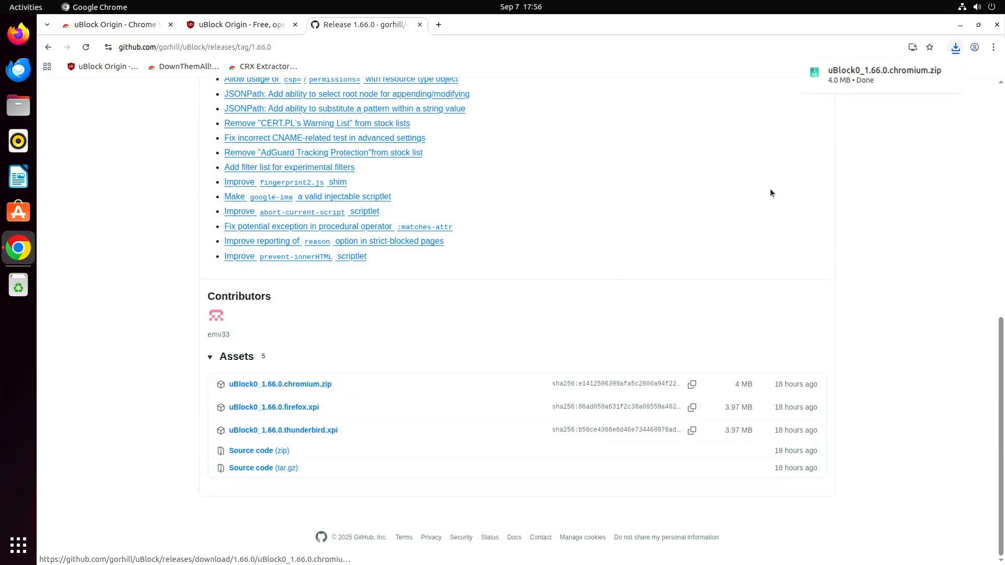
Show the downloaded uBlock0_1.66.0.chromium.zip in its folder, extract it there, and close the file manager
{"action": "left_click", "coordinate": [927, 73]}
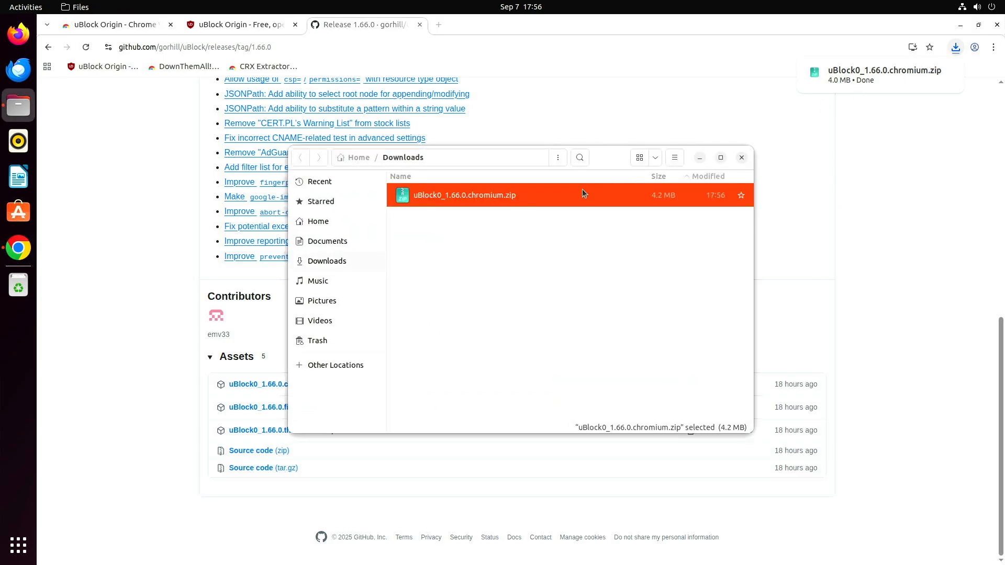
{"action": "right_click", "coordinate": [554, 197]}
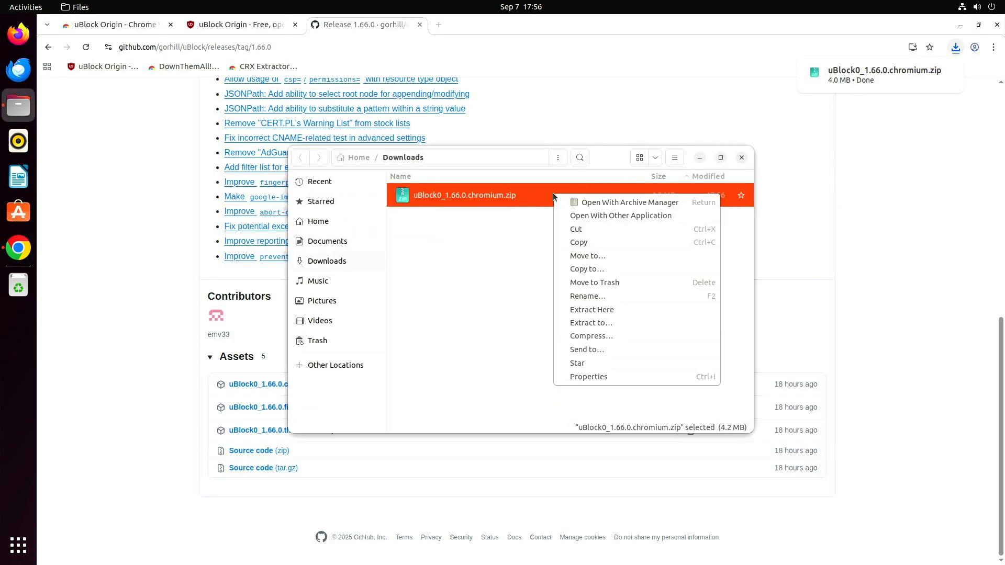
{"action": "left_click", "coordinate": [603, 310]}
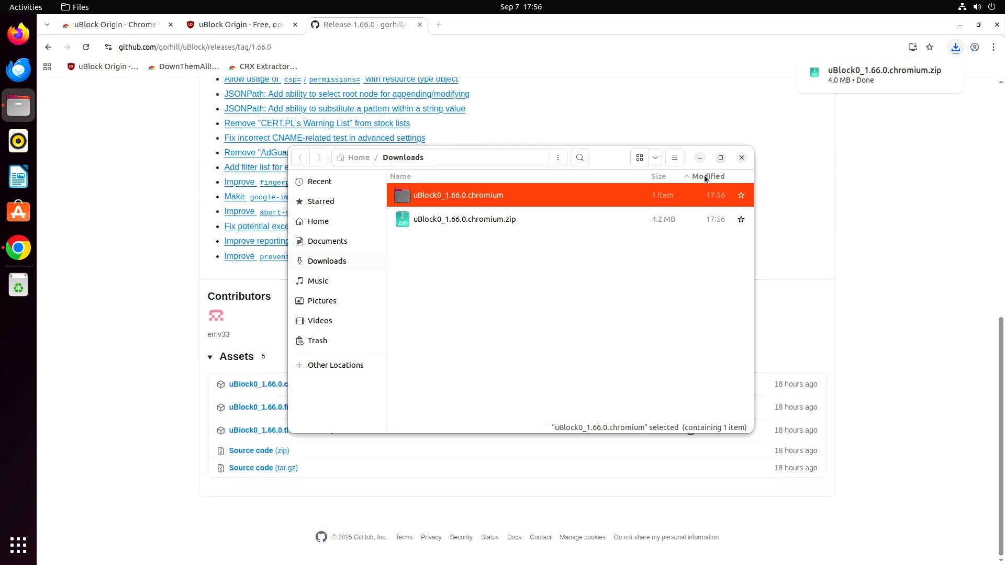
{"action": "left_click", "coordinate": [742, 158]}
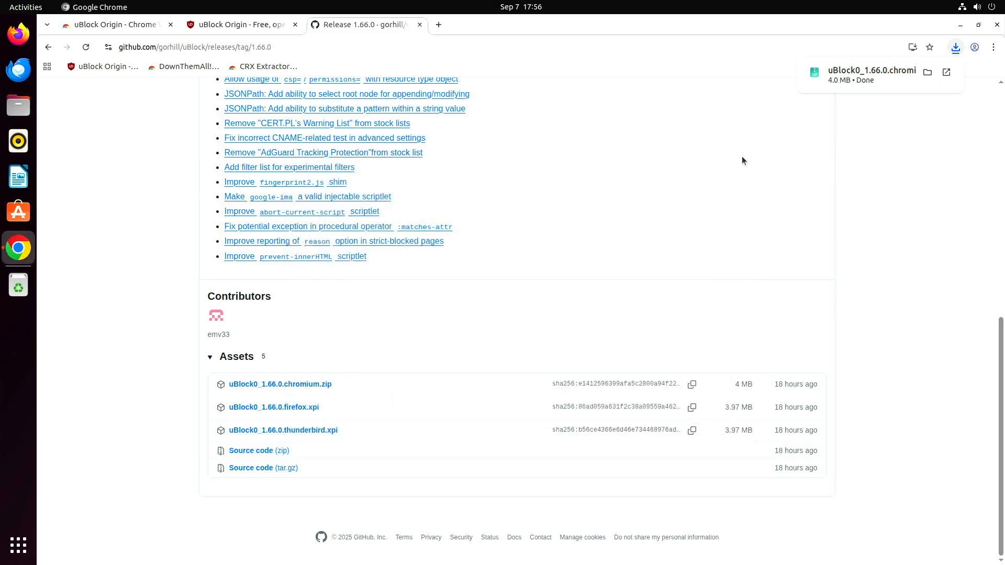
Open Chrome's extension management page and turn on Developer mode
{"action": "left_click", "coordinate": [993, 47]}
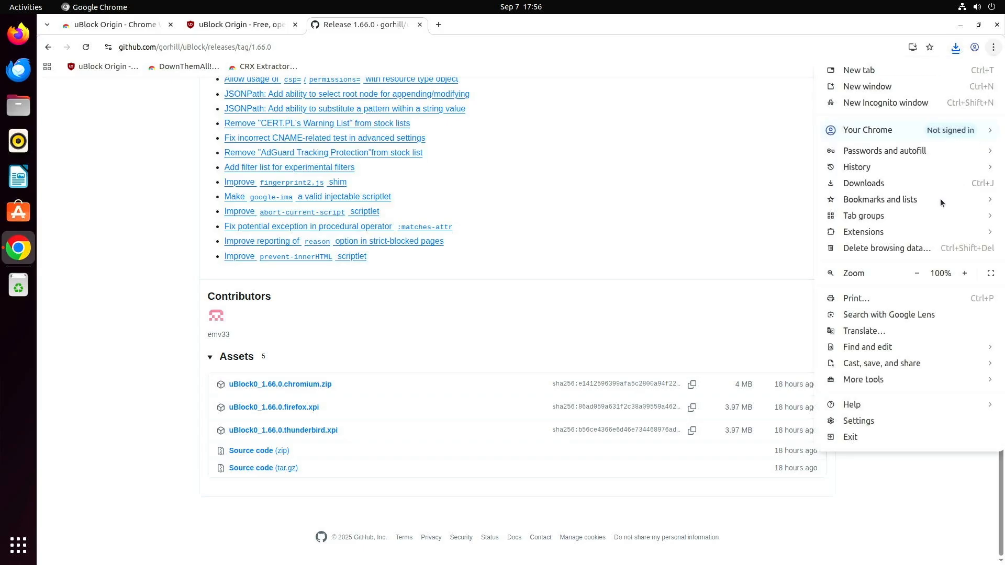
{"action": "mouse_move", "coordinate": [906, 231]}
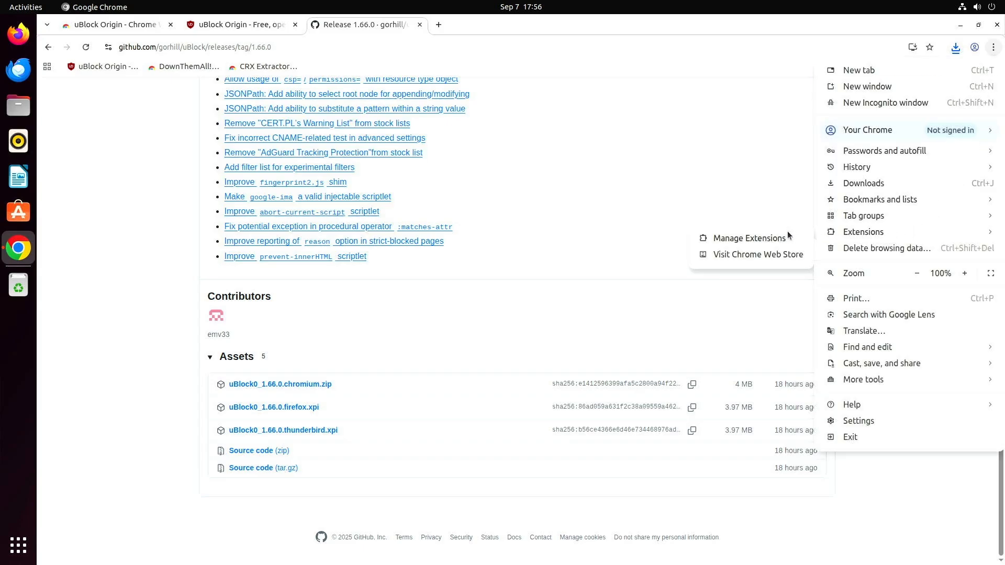
{"action": "left_click", "coordinate": [771, 239]}
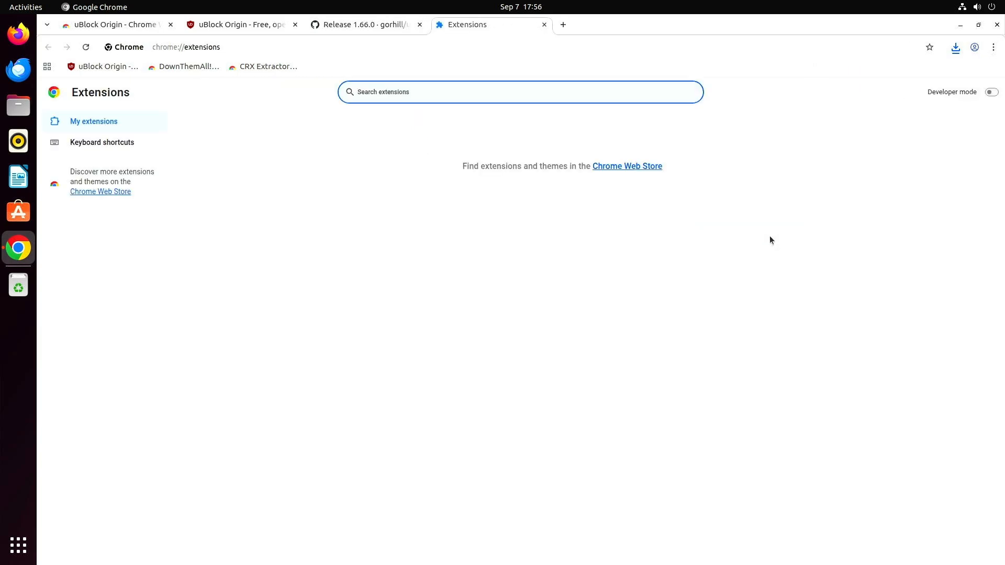
{"action": "left_click", "coordinate": [987, 94]}
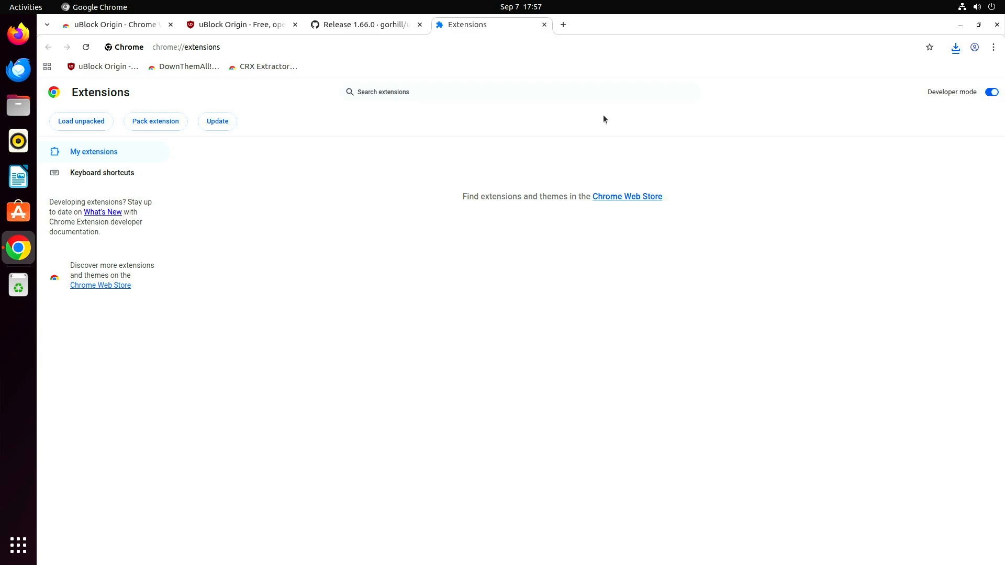
Load the unpacked uBlock Origin extension from the uBlock0.chromium folder inside Downloads/uBlock0_1.66.0.chromium
{"action": "left_click", "coordinate": [81, 121]}
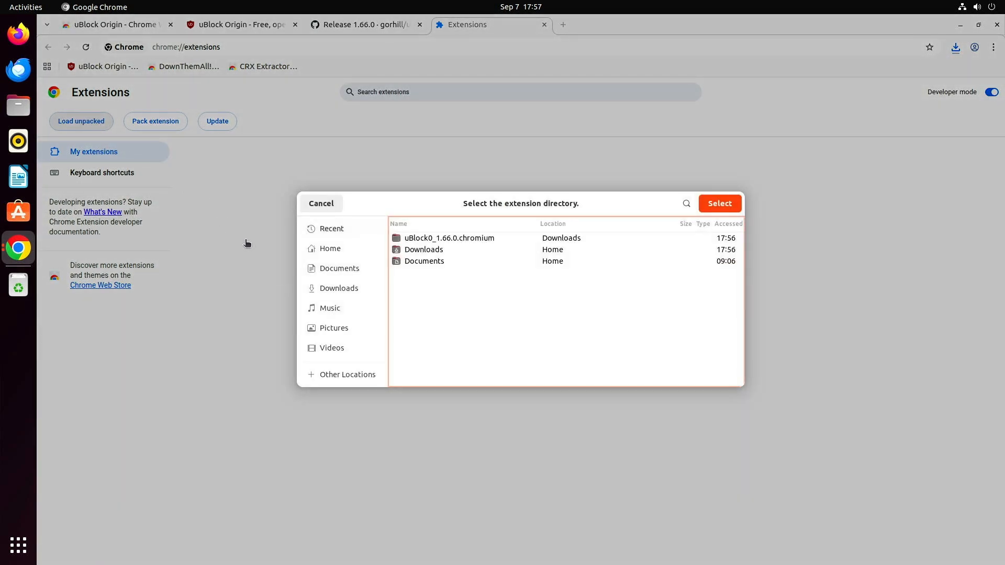
{"action": "left_click", "coordinate": [338, 288]}
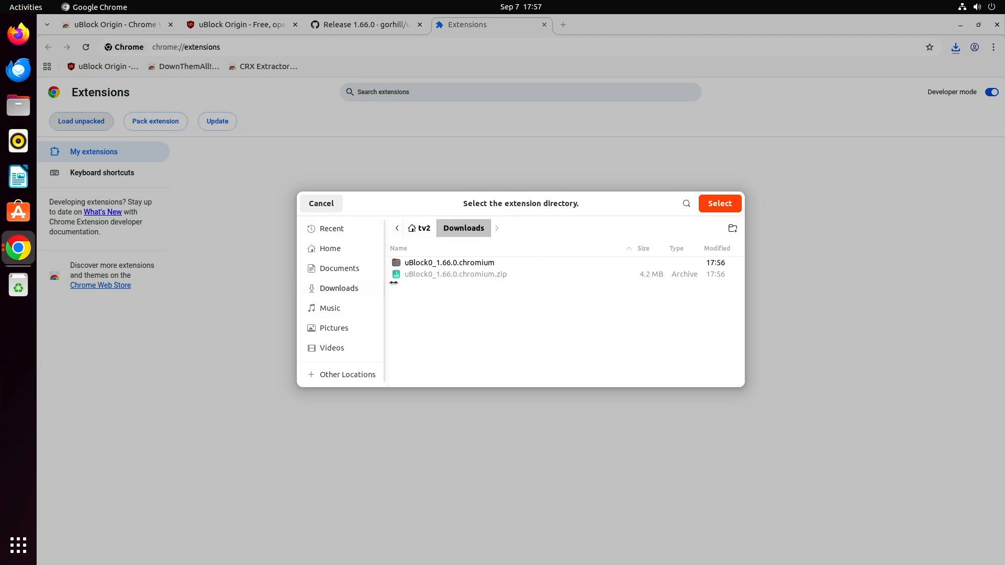
{"action": "double_click", "coordinate": [497, 262]}
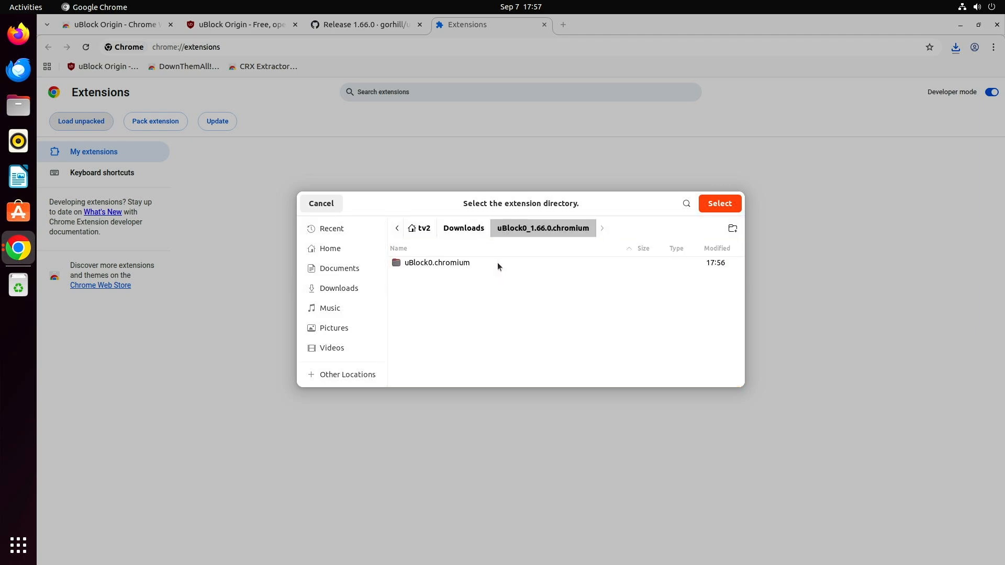
{"action": "double_click", "coordinate": [498, 262]}
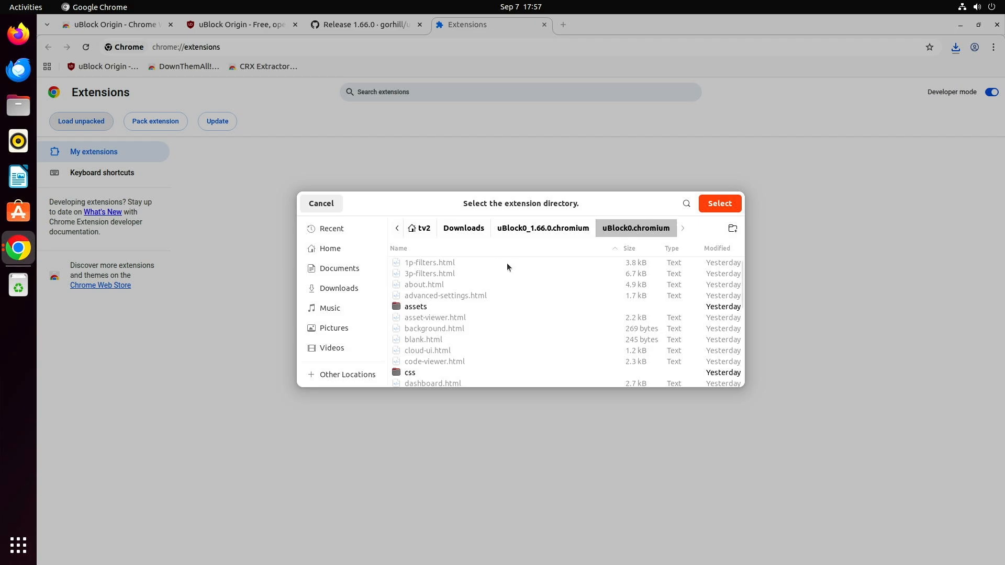
{"action": "left_click", "coordinate": [730, 208]}
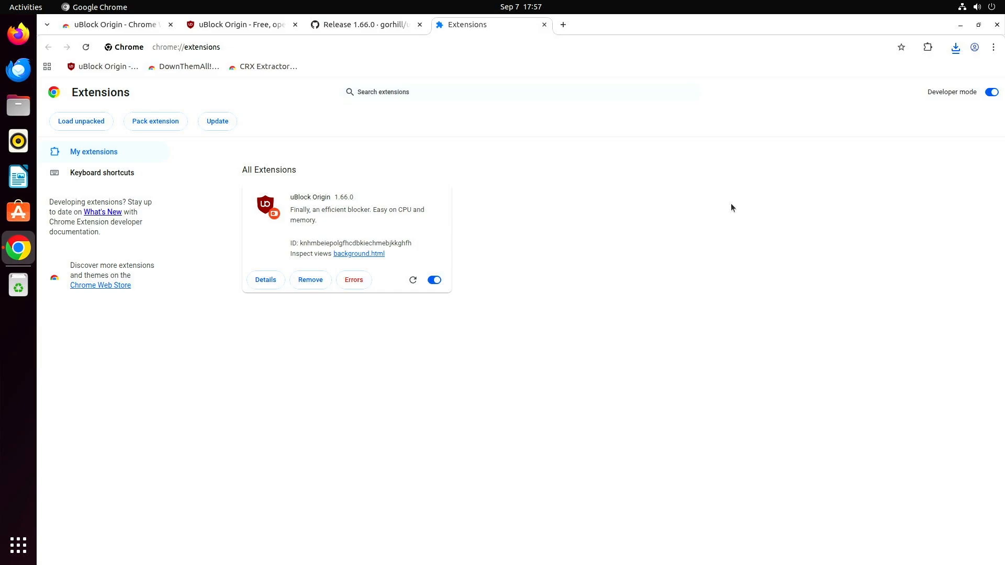
Open the bookmarked DownThemAll! store page in a new tab, and install CRX Extractor/Downloader from its bookmarked store page in another
{"action": "left_click", "coordinate": [564, 24]}
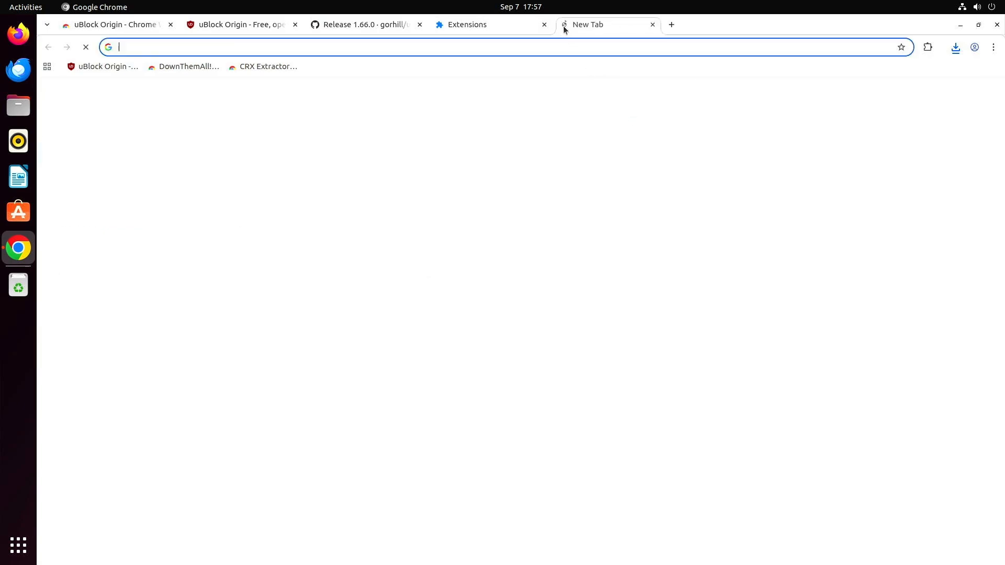
{"action": "left_click", "coordinate": [189, 67]}
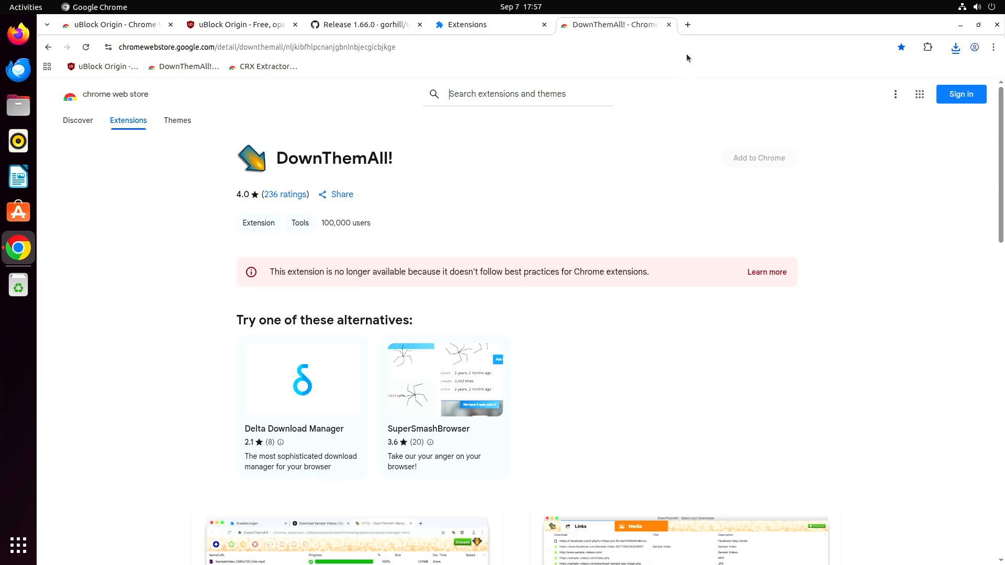
{"action": "left_click", "coordinate": [688, 25]}
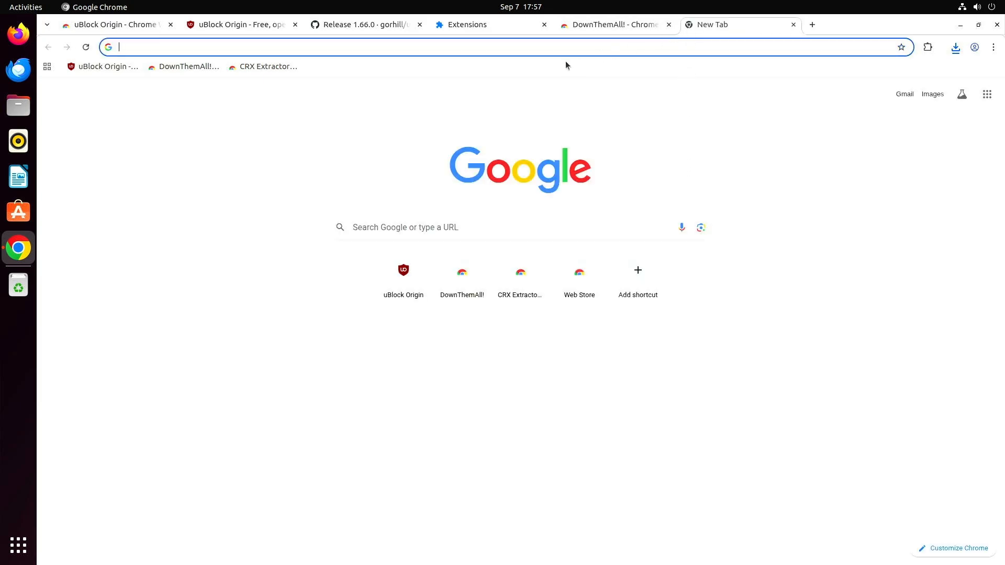
{"action": "left_click", "coordinate": [273, 69]}
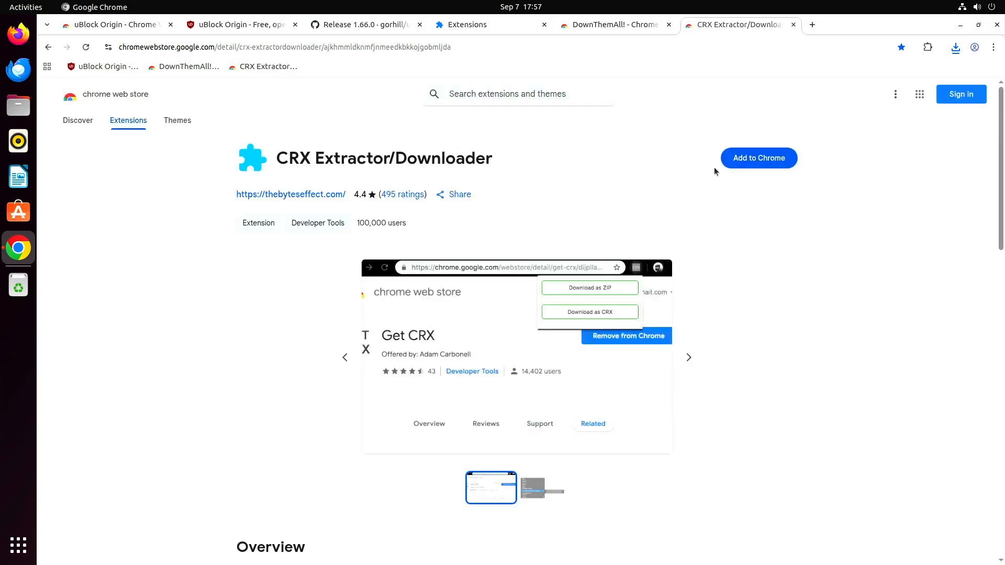
{"action": "left_click", "coordinate": [762, 159]}
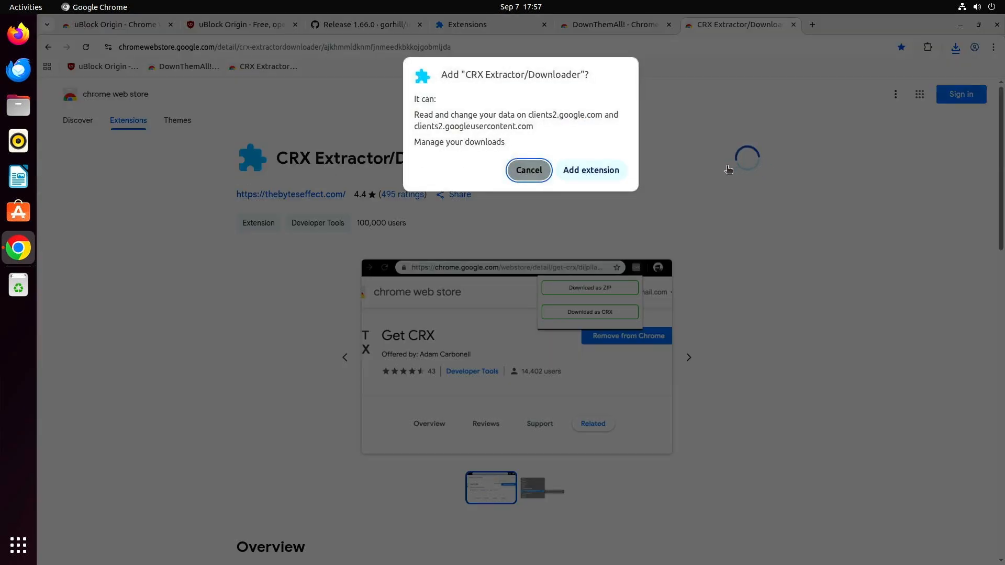
{"action": "left_click", "coordinate": [614, 173]}
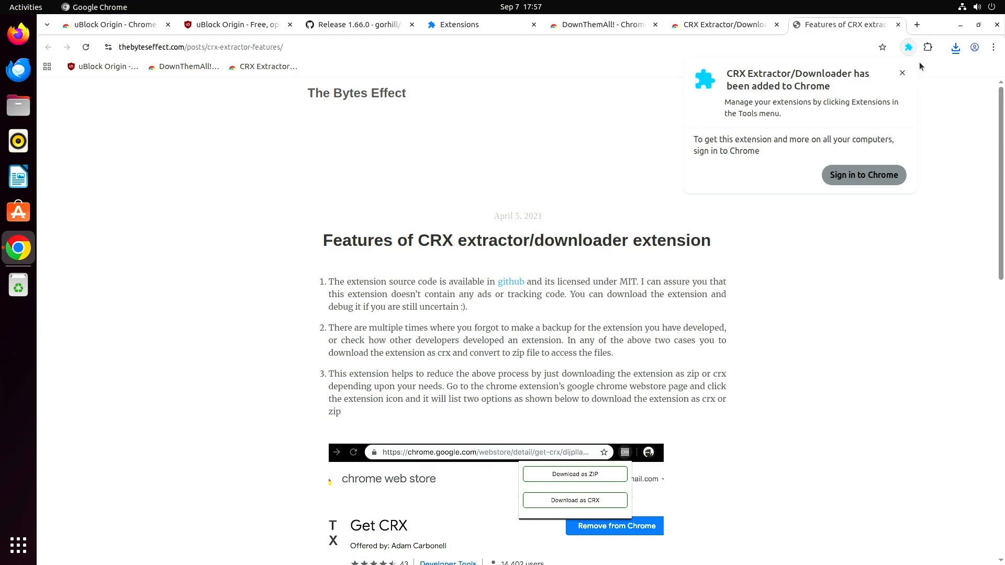
Pin CRX Extractor/Downloader and use it on the DownThemAll! store page to save DownThemAll!-Chrome-Web-Store.zip in Downloads
{"action": "left_click", "coordinate": [927, 48]}
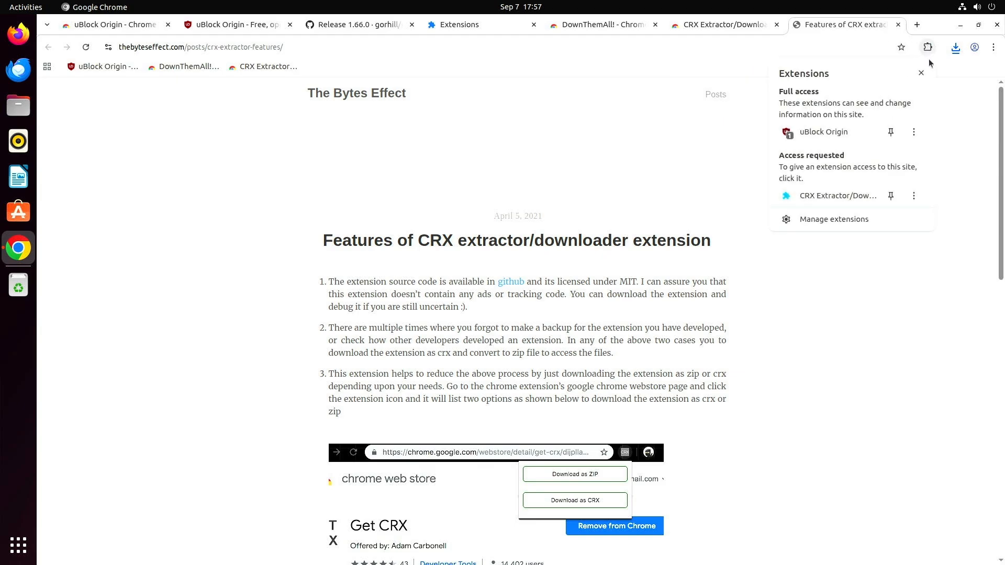
{"action": "left_click", "coordinate": [890, 197]}
{"action": "left_click", "coordinate": [630, 29]}
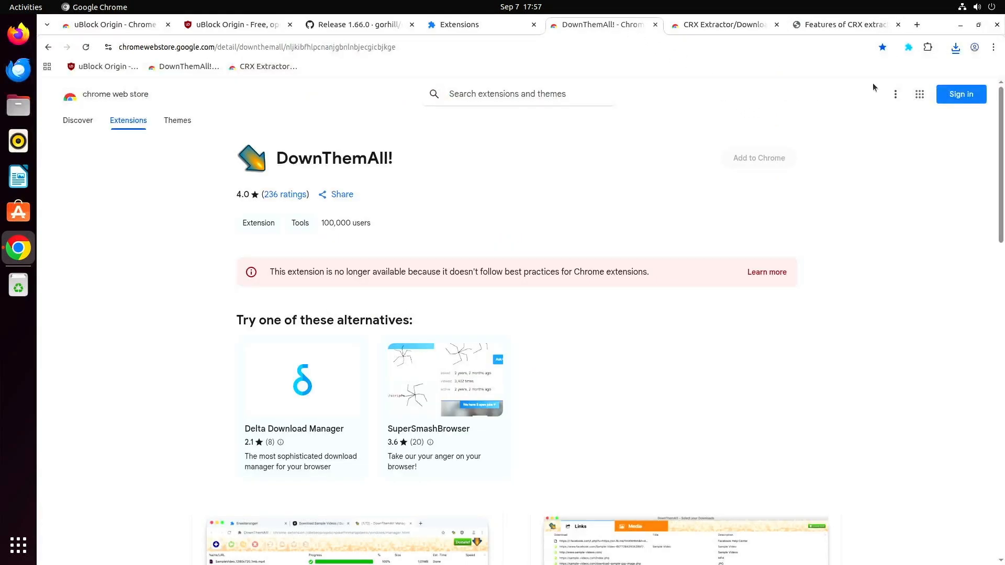
{"action": "left_click", "coordinate": [909, 48]}
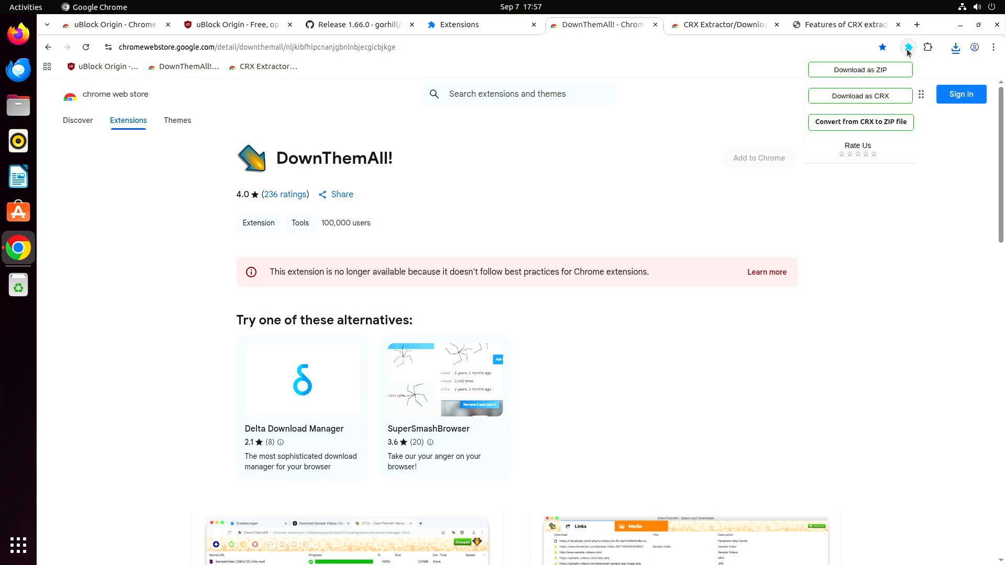
{"action": "left_click", "coordinate": [902, 72]}
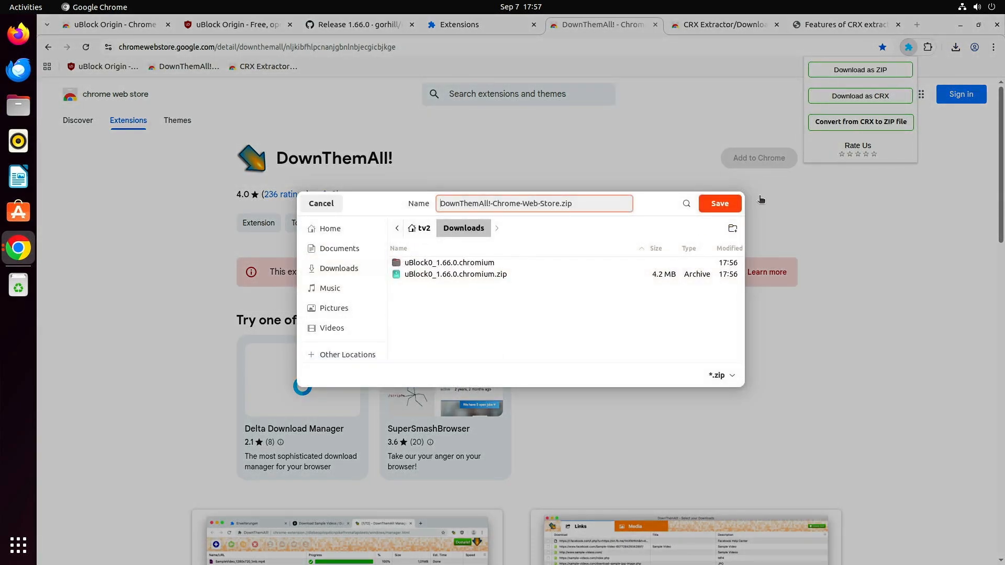
{"action": "left_click", "coordinate": [728, 203]}
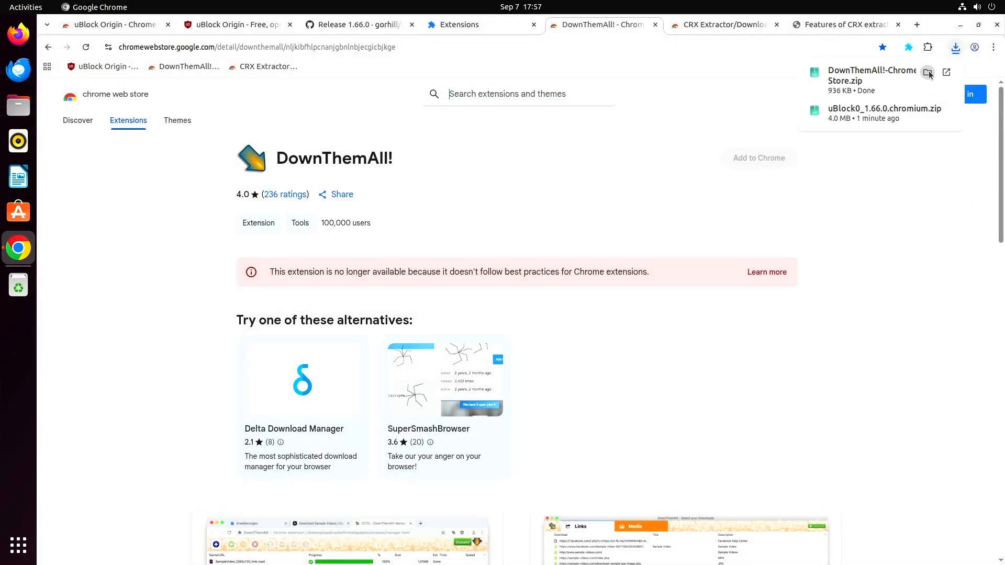
Show the downloaded DownThemAll!-Chrome-Web-Store.zip in its folder, extract it there, and close the file manager
{"action": "left_click", "coordinate": [927, 73]}
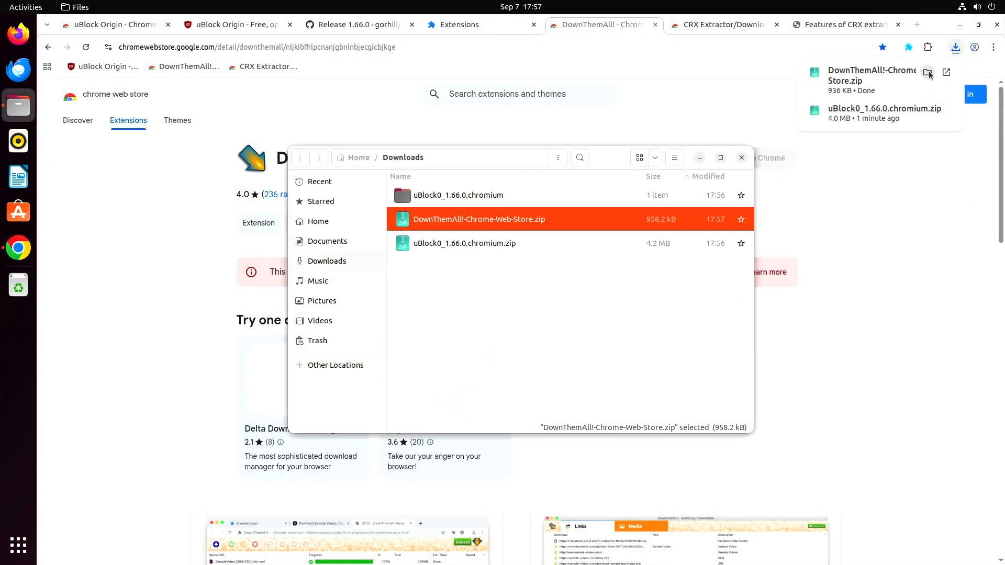
{"action": "right_click", "coordinate": [585, 221]}
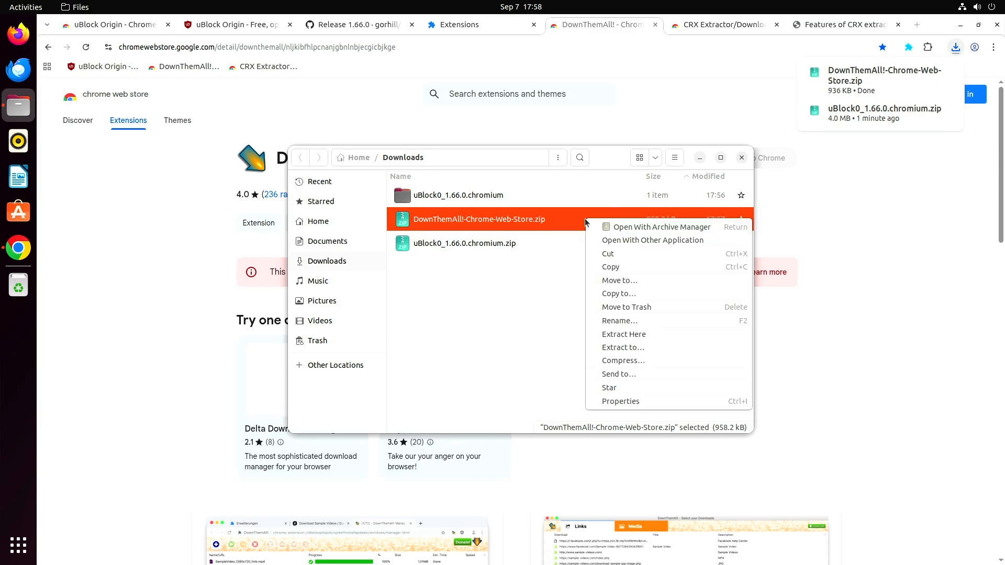
{"action": "left_click", "coordinate": [649, 334]}
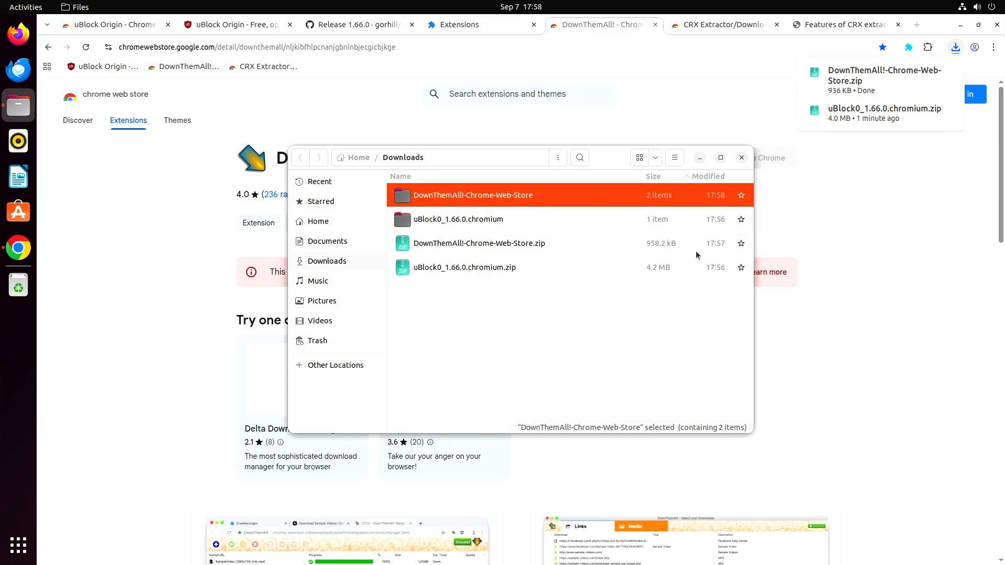
{"action": "left_click", "coordinate": [742, 157]}
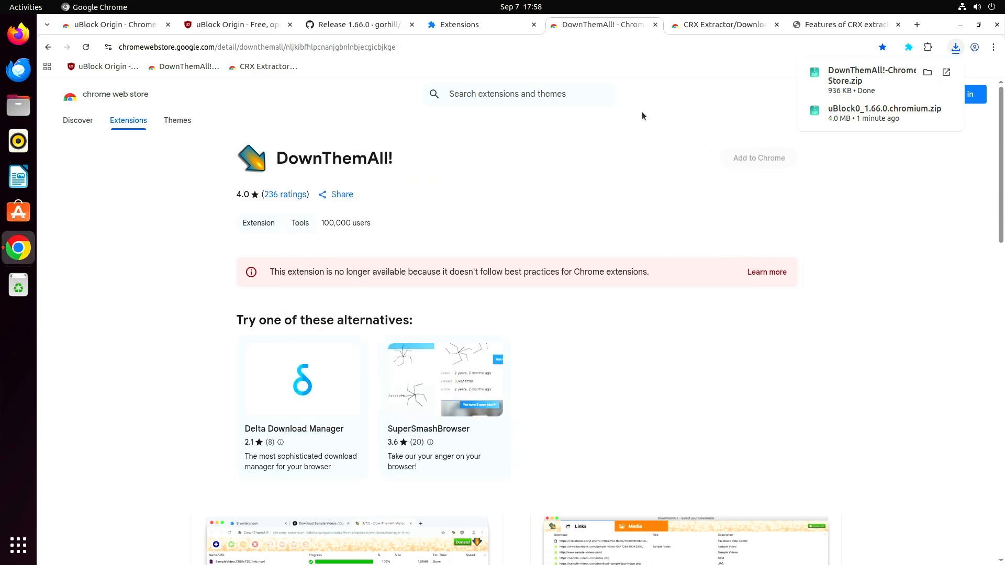
Load the unpacked DownThemAll! extension from the DownThemAll!-Chrome-Web-Store folder in Downloads
{"action": "left_click", "coordinate": [490, 24]}
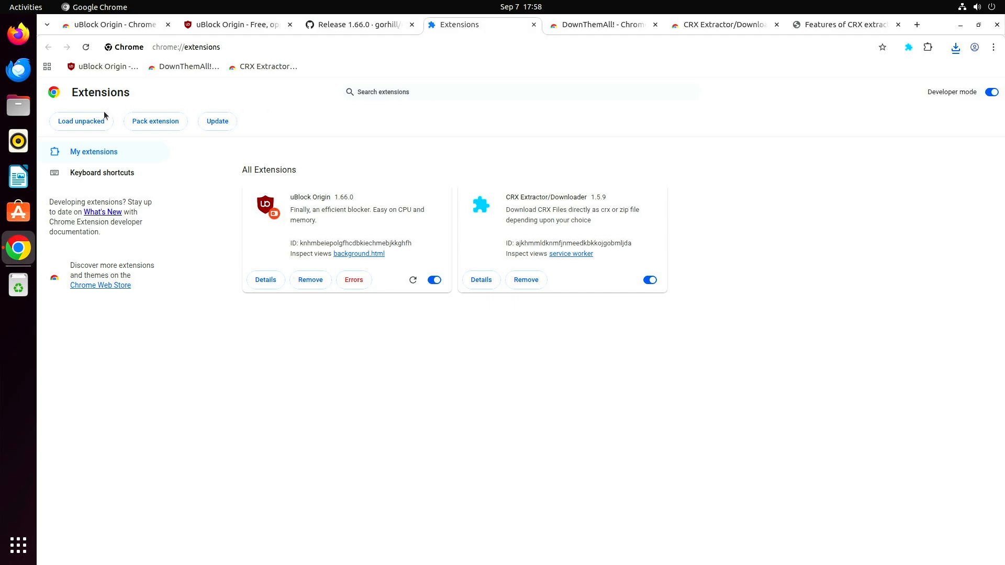
{"action": "left_click", "coordinate": [88, 123]}
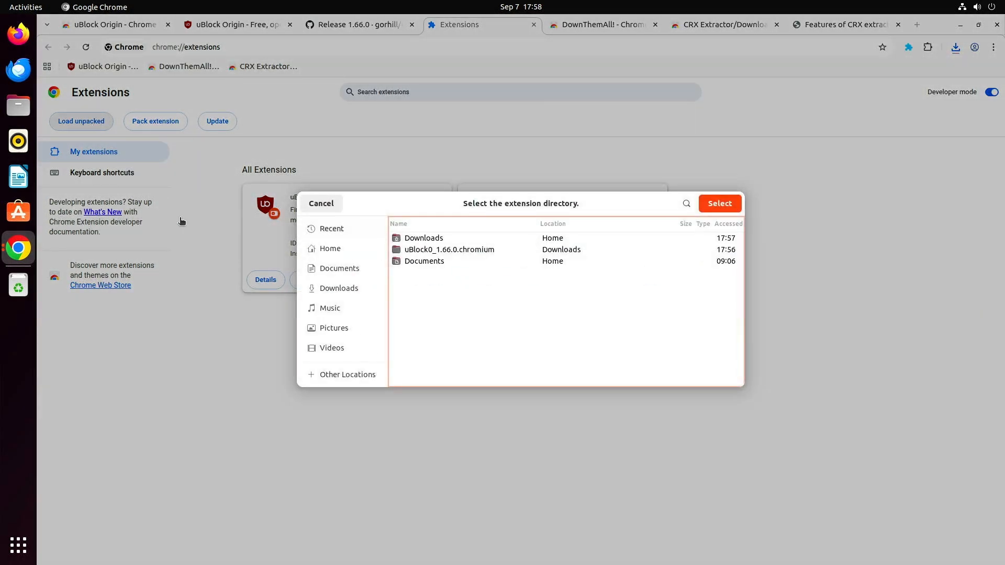
{"action": "left_click", "coordinate": [342, 291]}
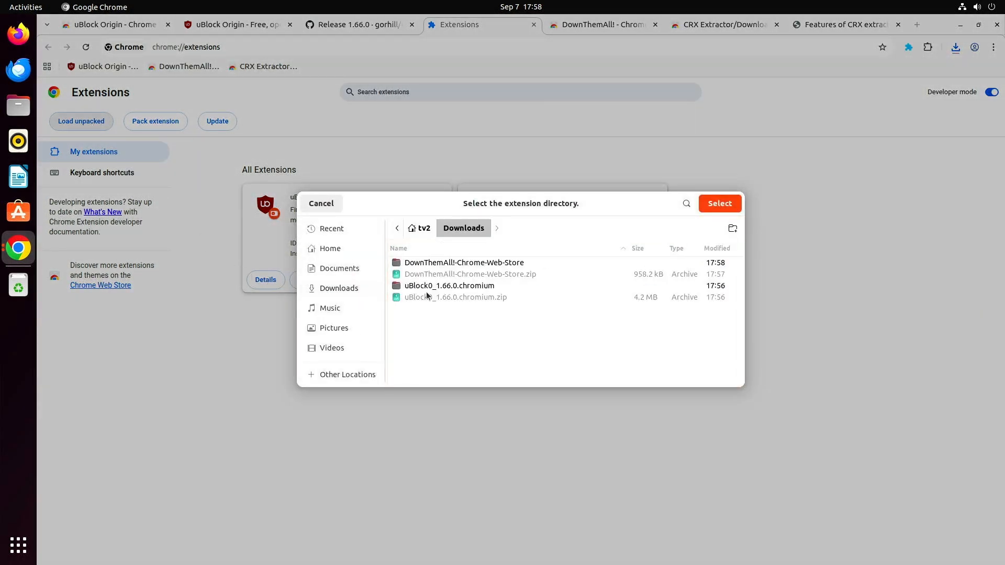
{"action": "double_click", "coordinate": [545, 263]}
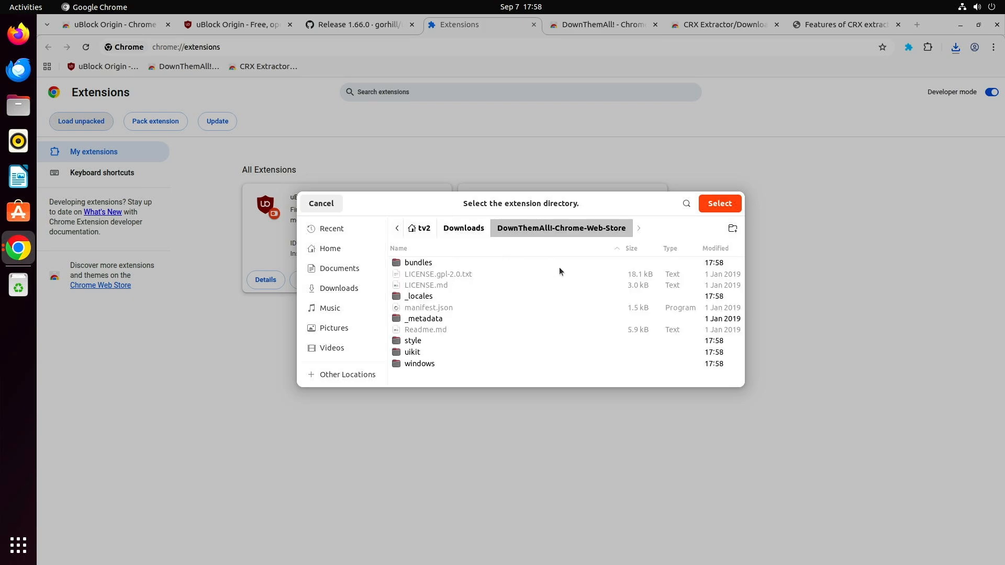
{"action": "left_click", "coordinate": [720, 205]}
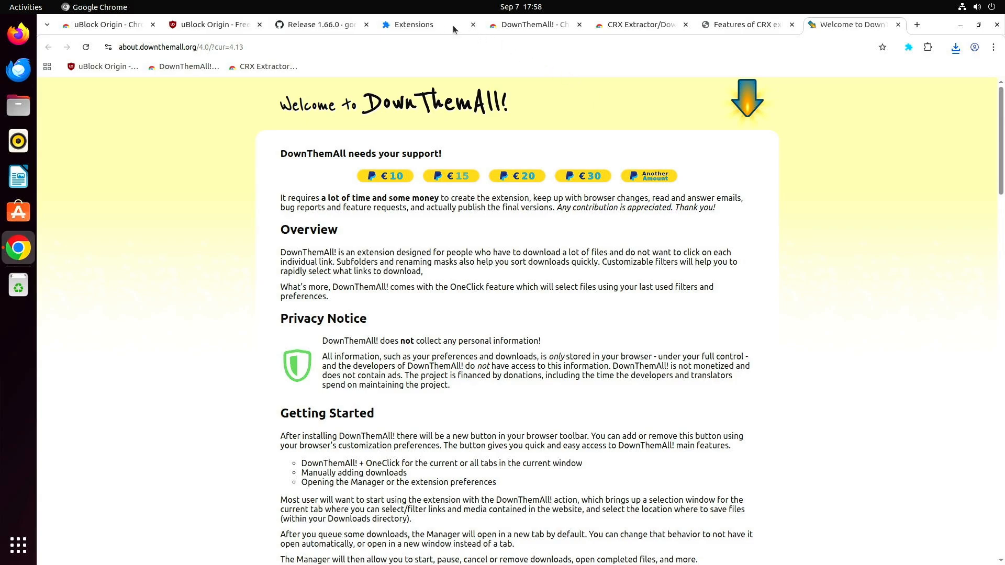
Remove the CRX Extractor/Downloader extension from Chrome and return to the extension management page
{"action": "left_click", "coordinate": [432, 22]}
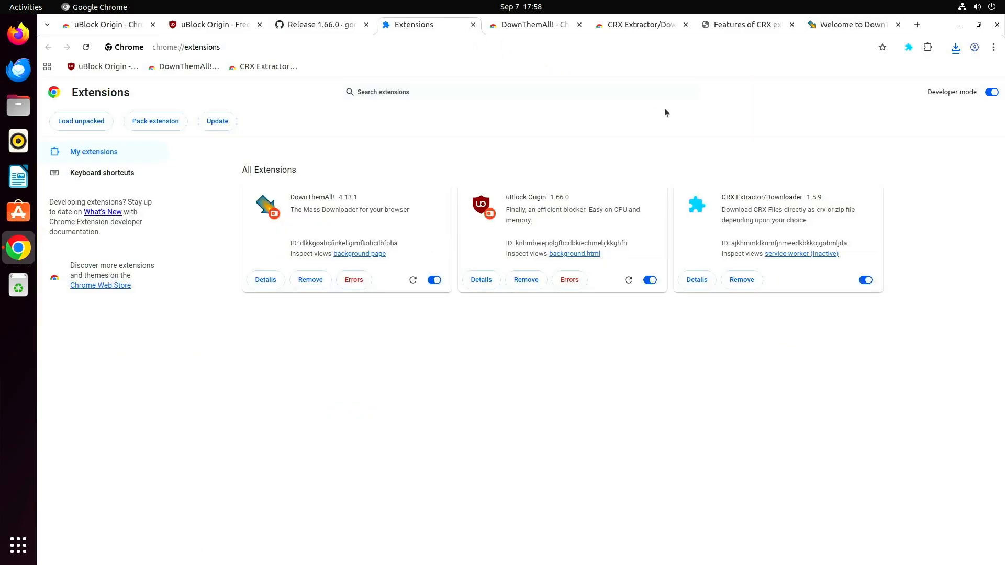
{"action": "left_click", "coordinate": [742, 280]}
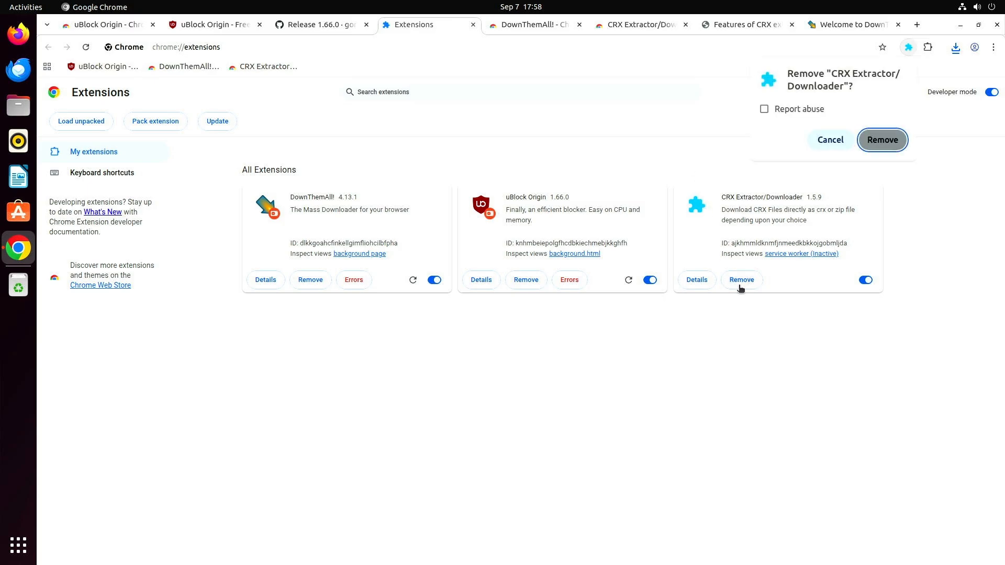
{"action": "left_click", "coordinate": [883, 138]}
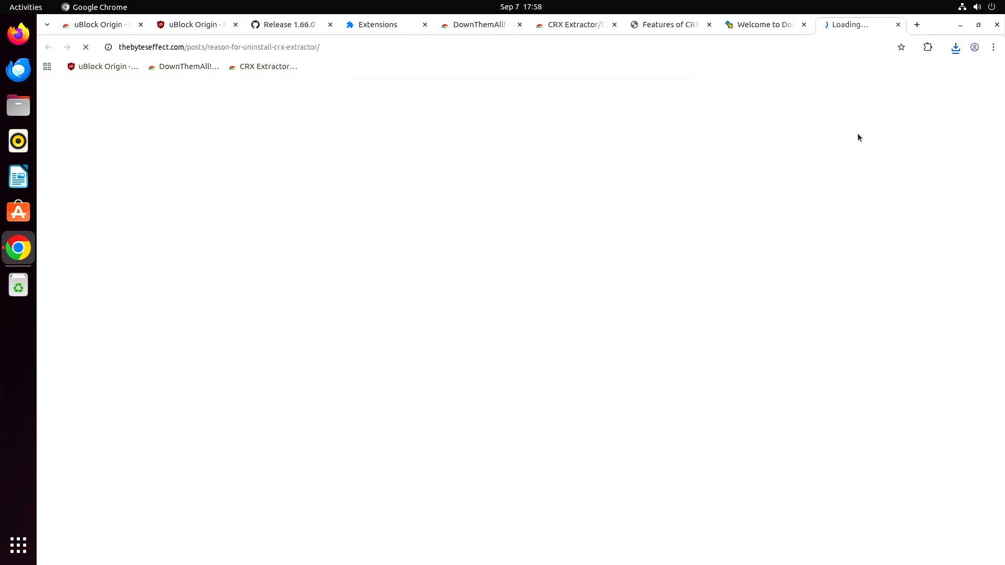
{"action": "left_click", "coordinate": [389, 26]}
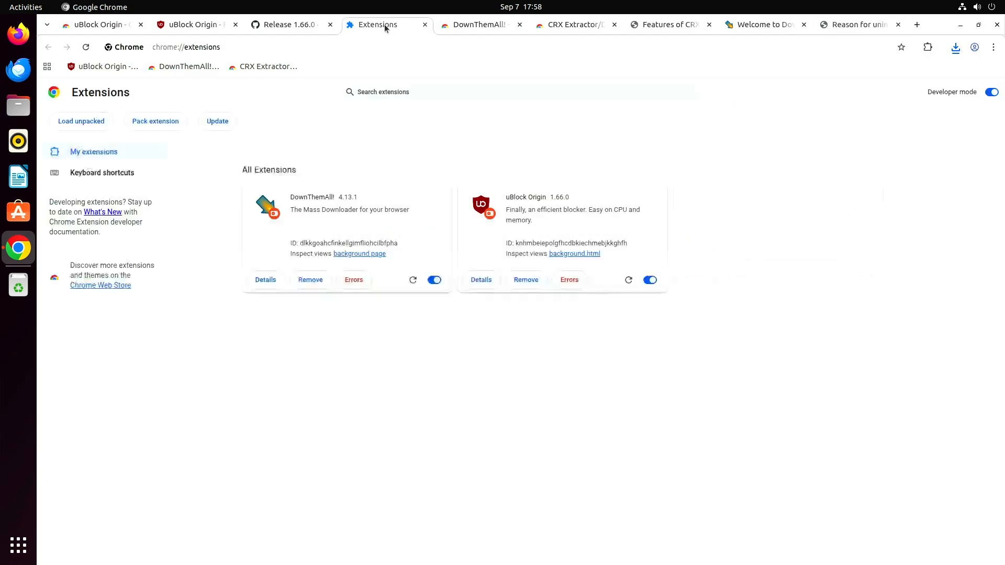